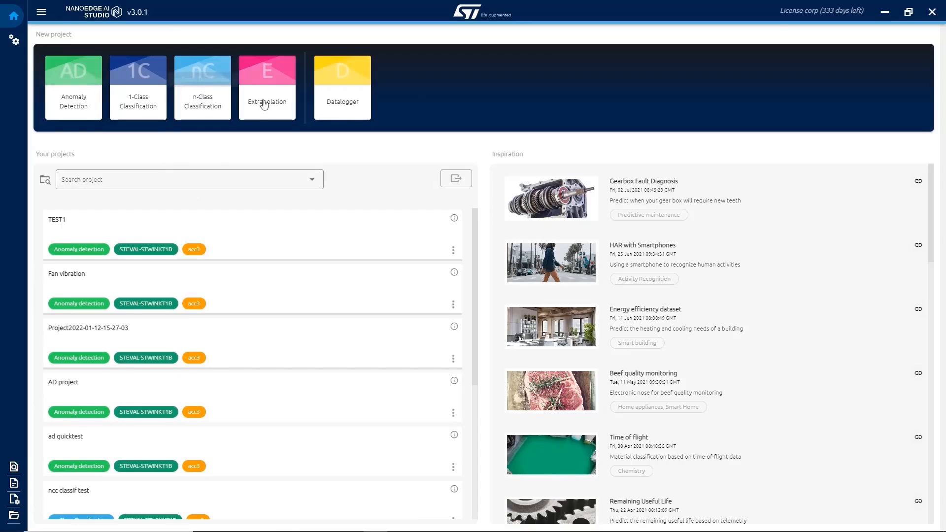
Look through the list of existing projects and the Inspiration use cases on the home screen.
scroll(218, 237, down, 5)
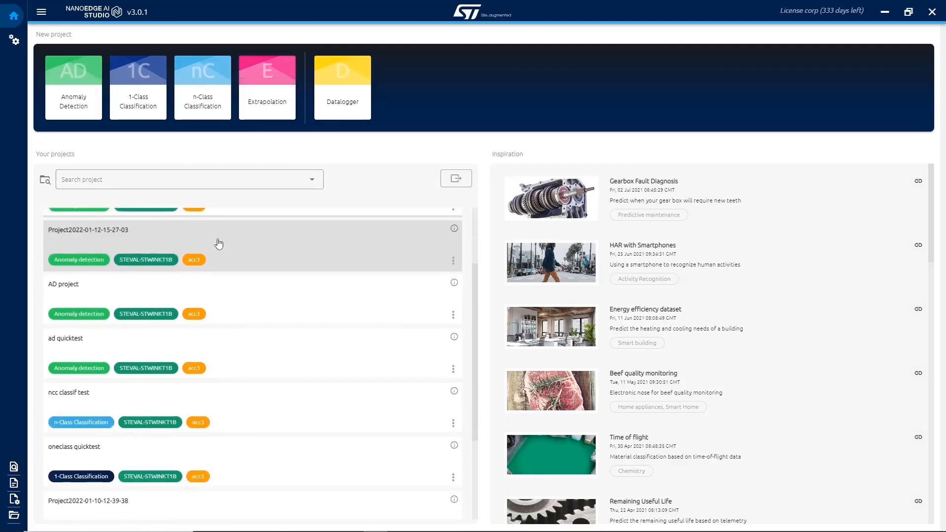
scroll(223, 271, up, 5)
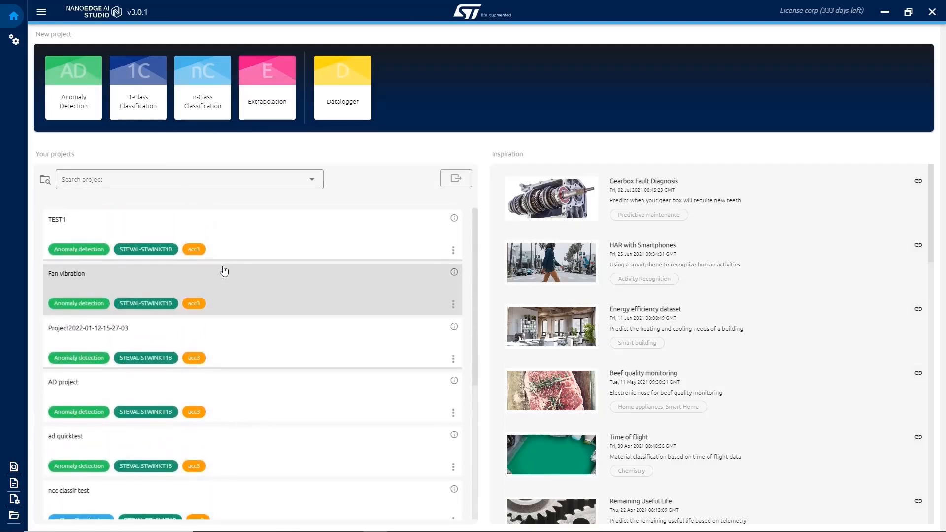
scroll(611, 234, down, 4)
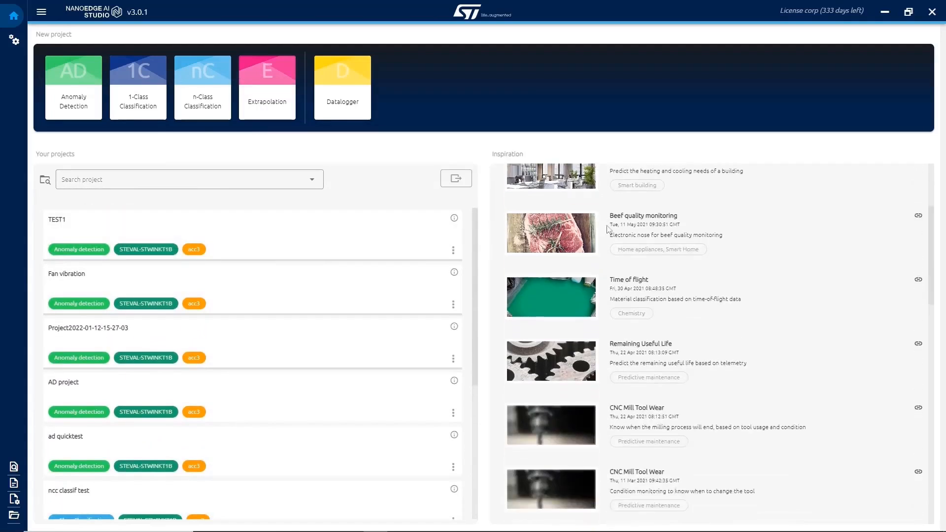
scroll(623, 260, up, 4)
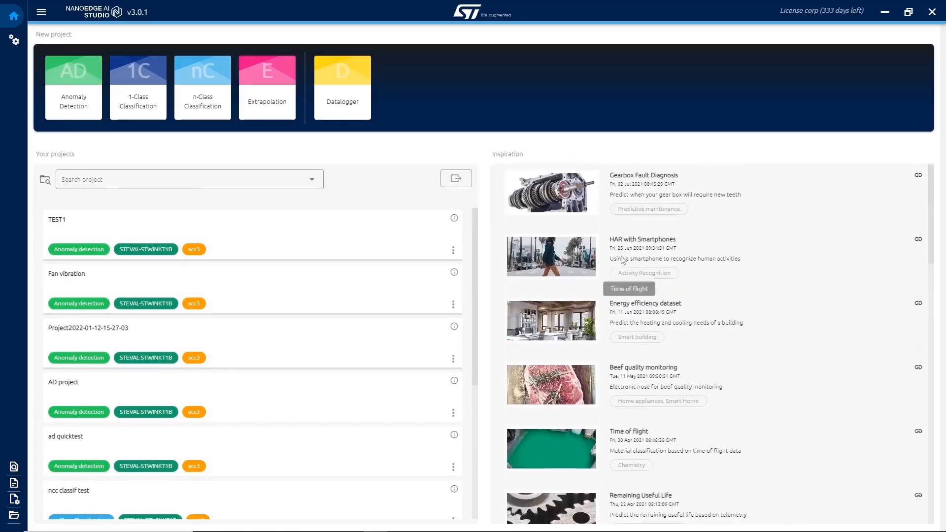
Open the Gearbox Fault Diagnosis use case in the browser and review its dataset description and results.
click(659, 189)
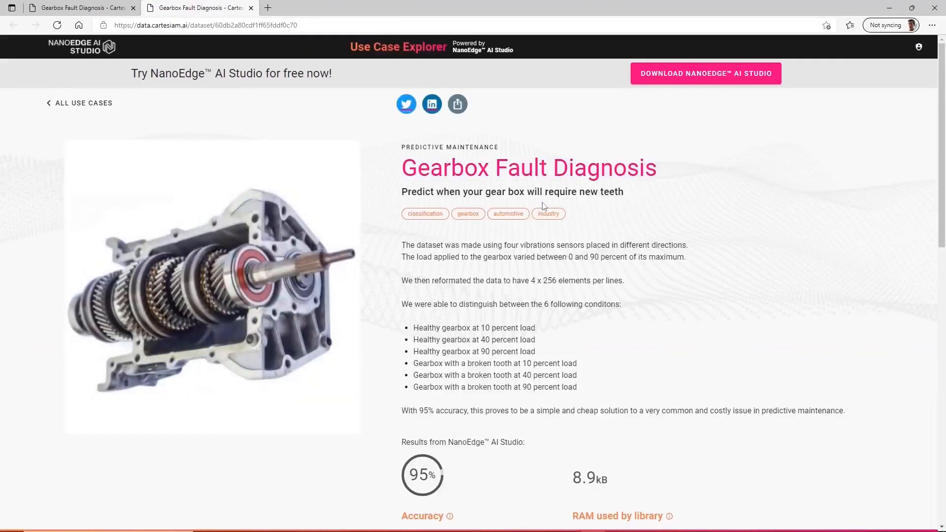
scroll(551, 222, down, 4)
scroll(552, 226, down, 8)
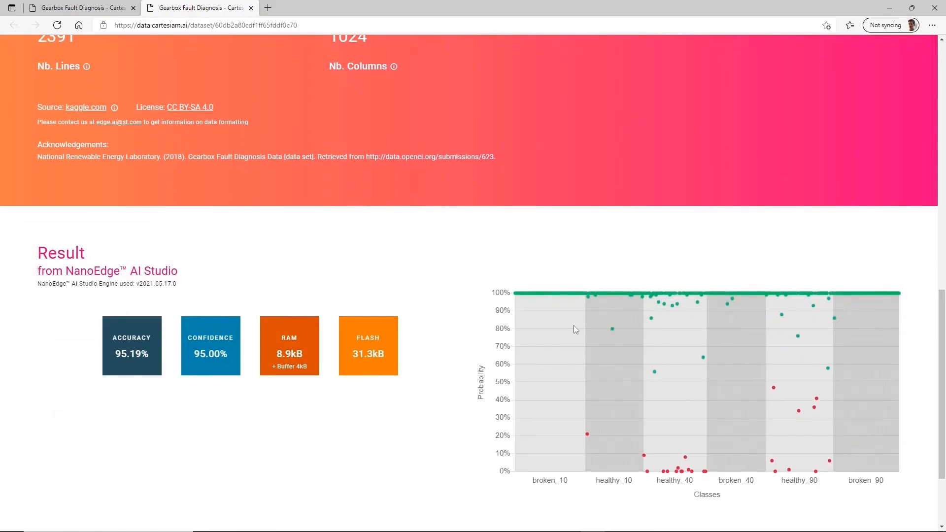
scroll(574, 328, up, 12)
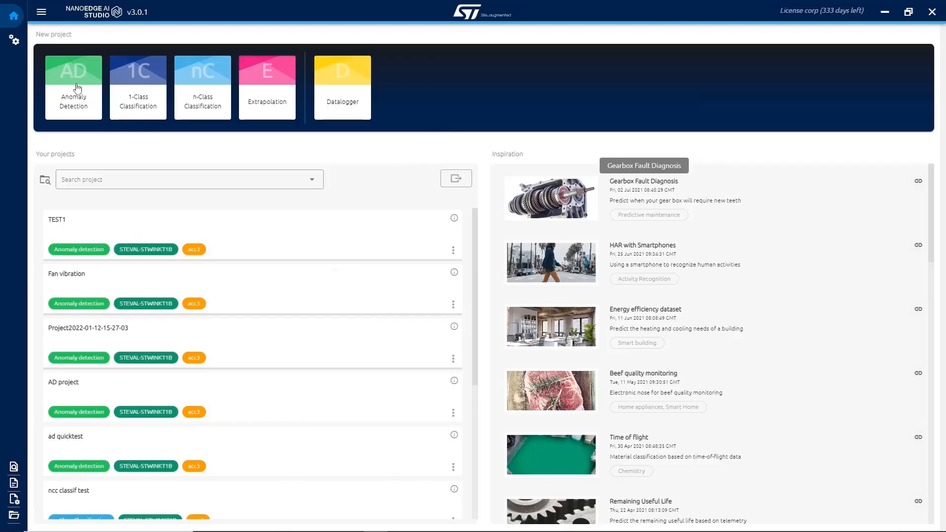
Review the descriptions of the Anomaly Detection, 1-Class Classification, n-Class Classification and Extrapolation project types.
click(78, 88)
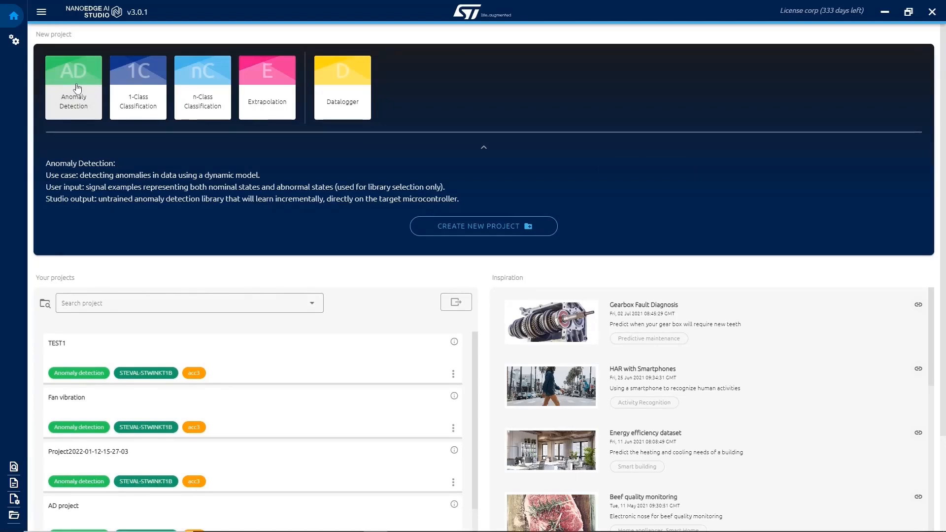
click(141, 91)
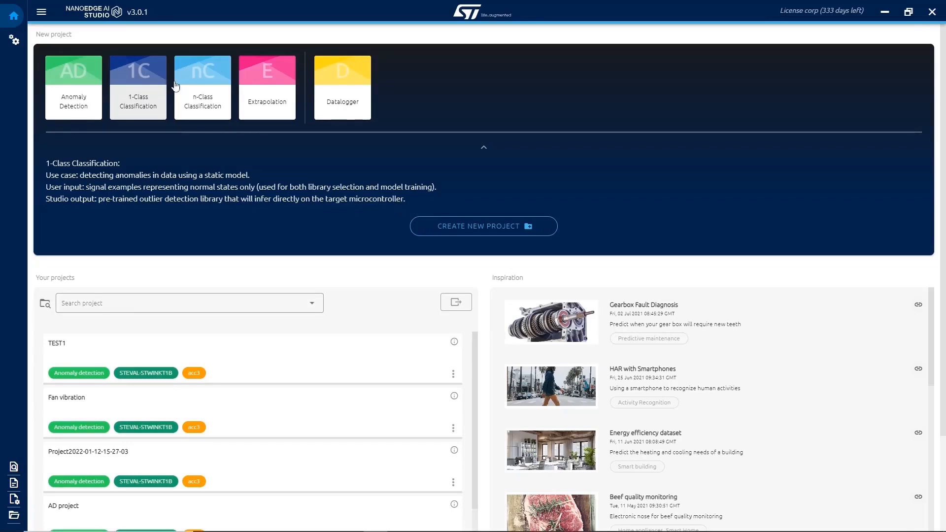
click(203, 88)
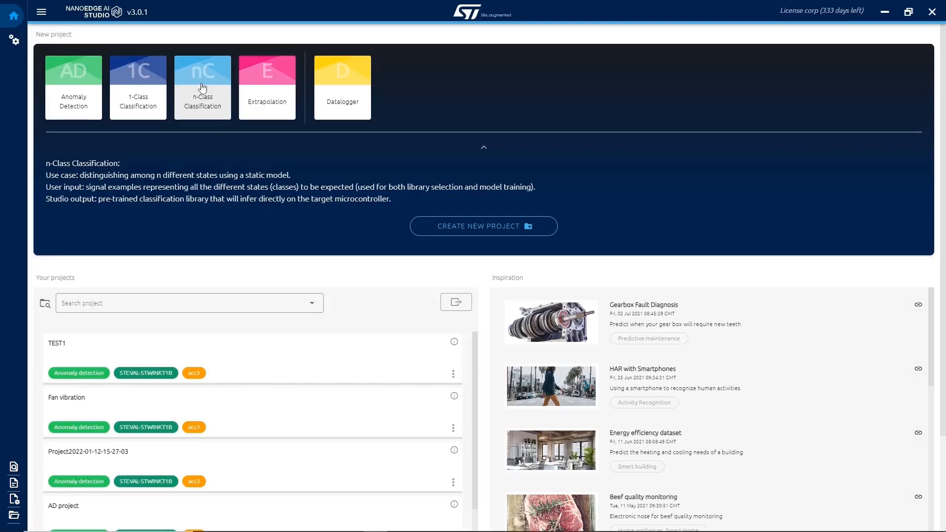
click(270, 87)
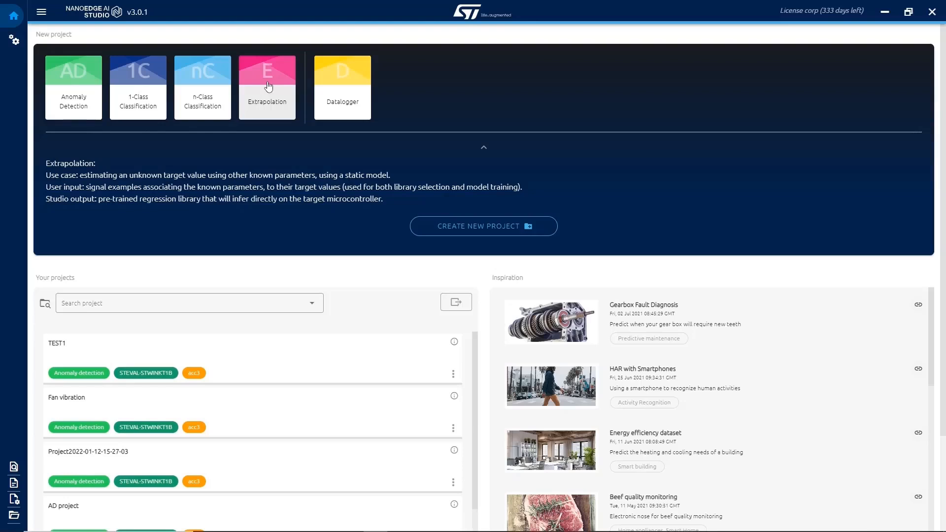
Open the Datalogger and load its binary onto the connected STEVAL-STWINKT1B board.
click(344, 82)
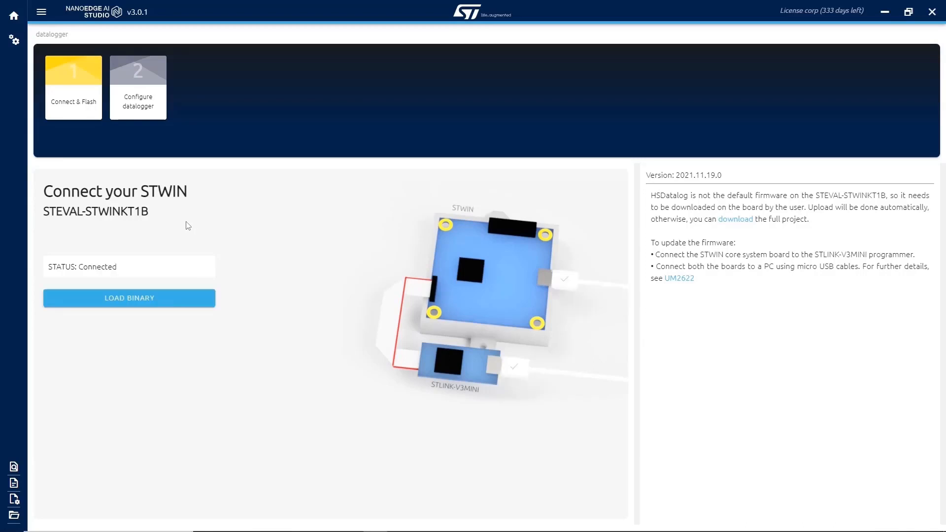
click(131, 295)
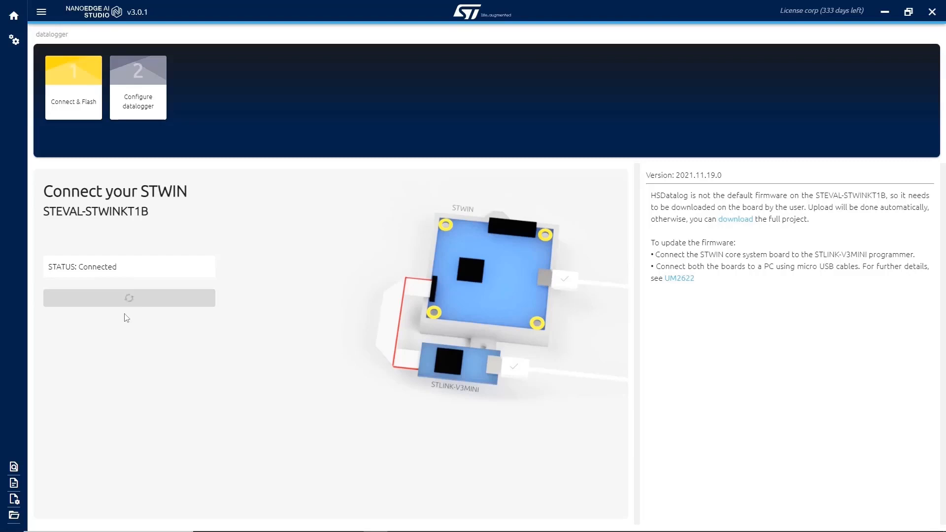
Activate only the ISM330DHCX accelerometer in the datalogger configuration.
click(148, 99)
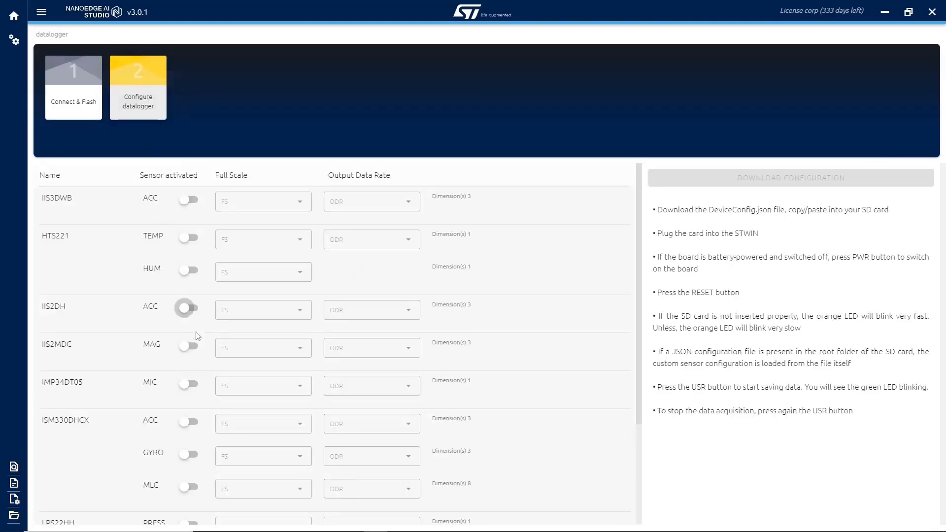
click(188, 384)
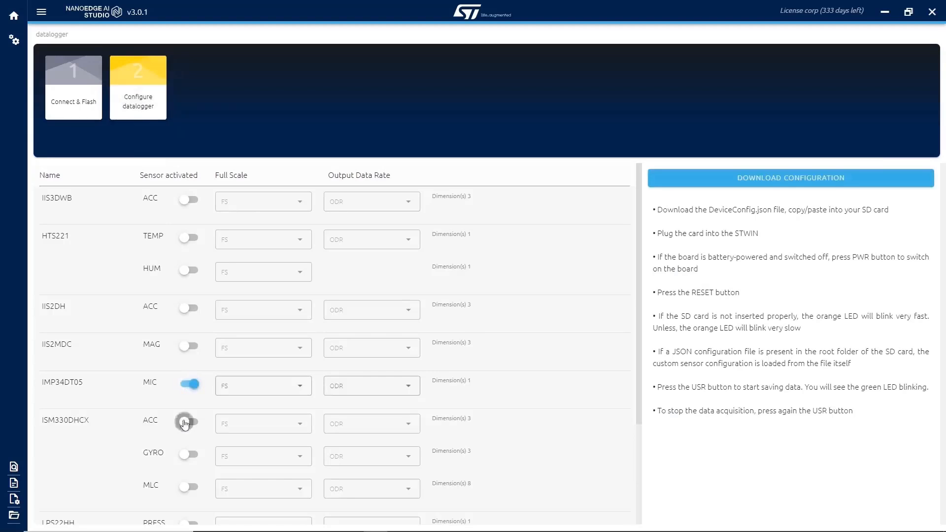
click(189, 422)
click(187, 384)
Set the ISM330DHCX accelerometer's output data rate to 833 and its full scale to 16.
click(363, 419)
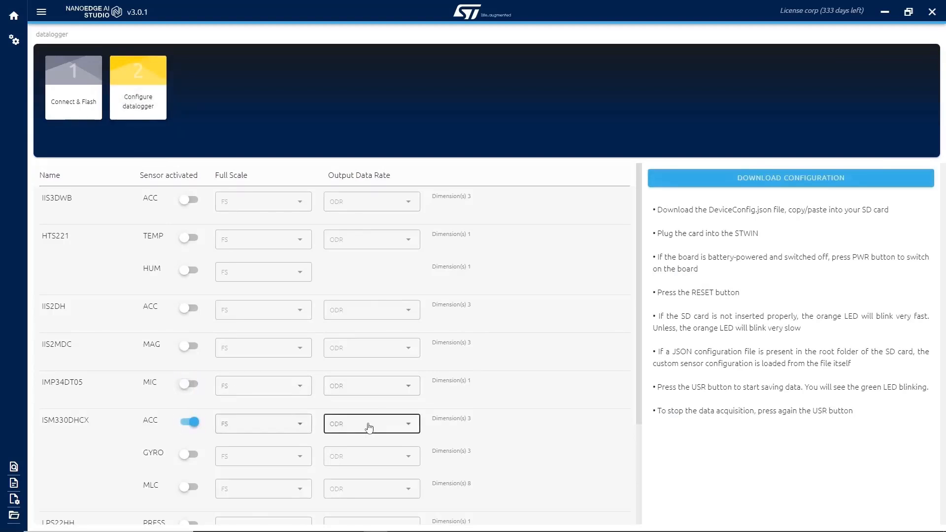
scroll(353, 458, down, 1)
click(351, 459)
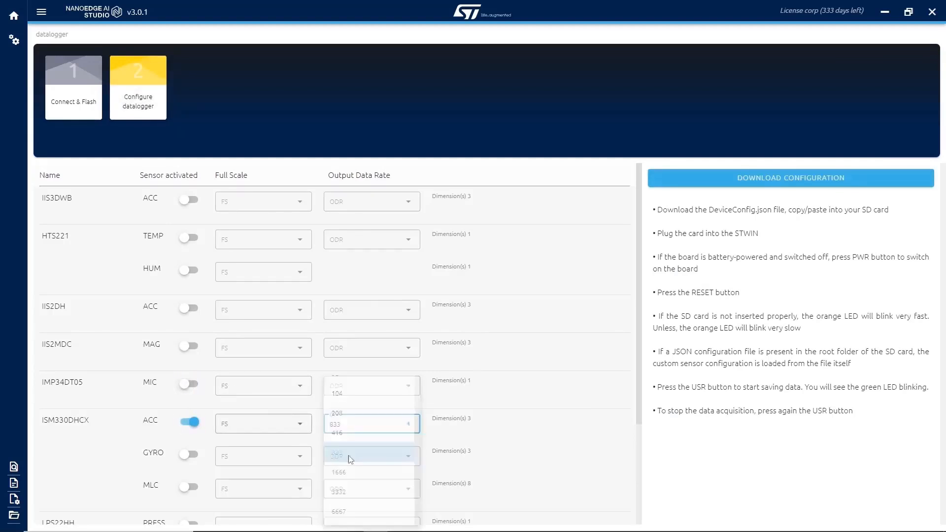
click(302, 425)
click(287, 483)
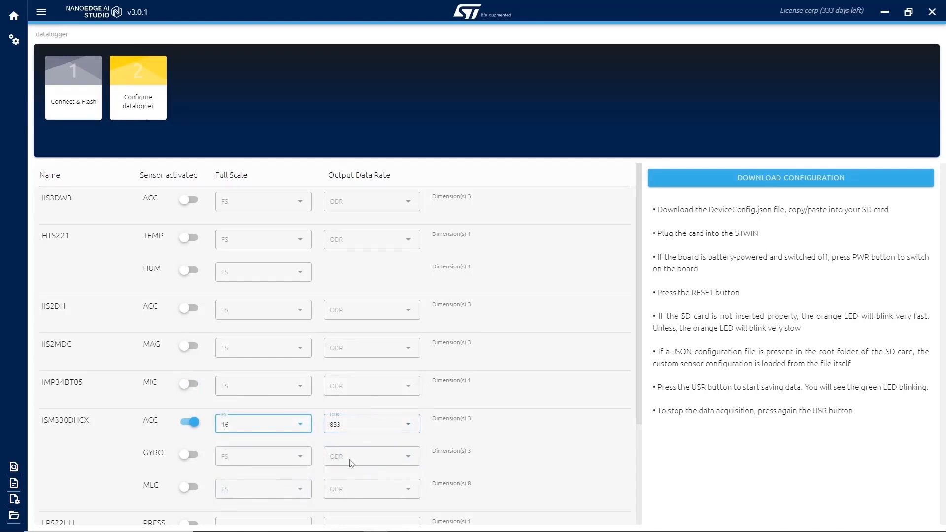
click(746, 187)
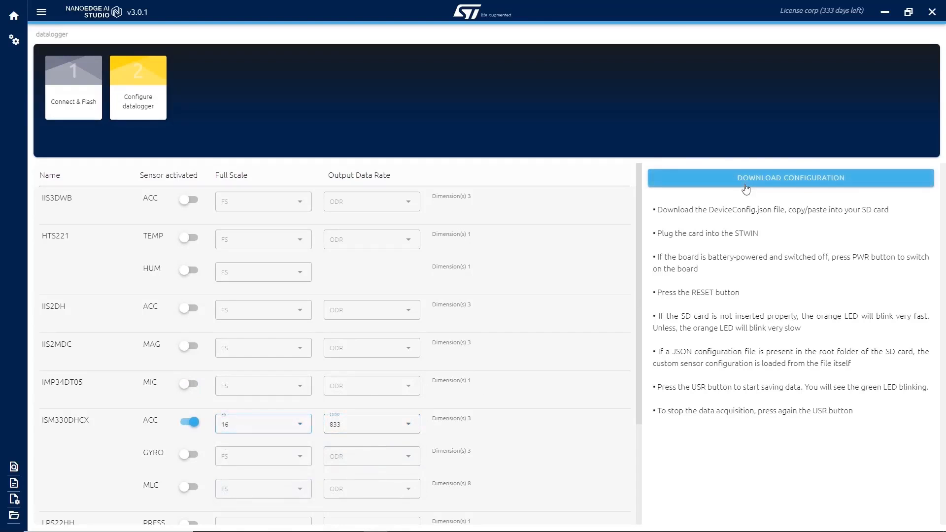
click(318, 226)
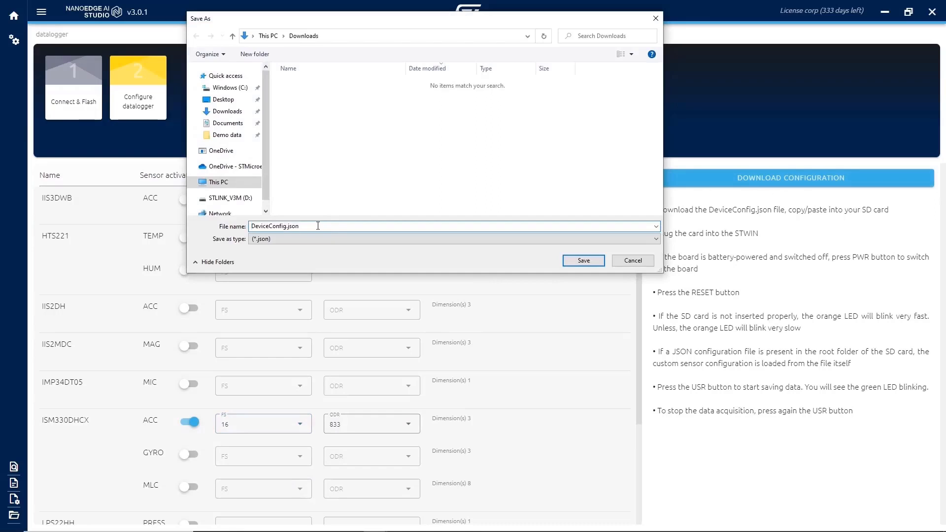
double_click(318, 226)
click(318, 226)
click(632, 261)
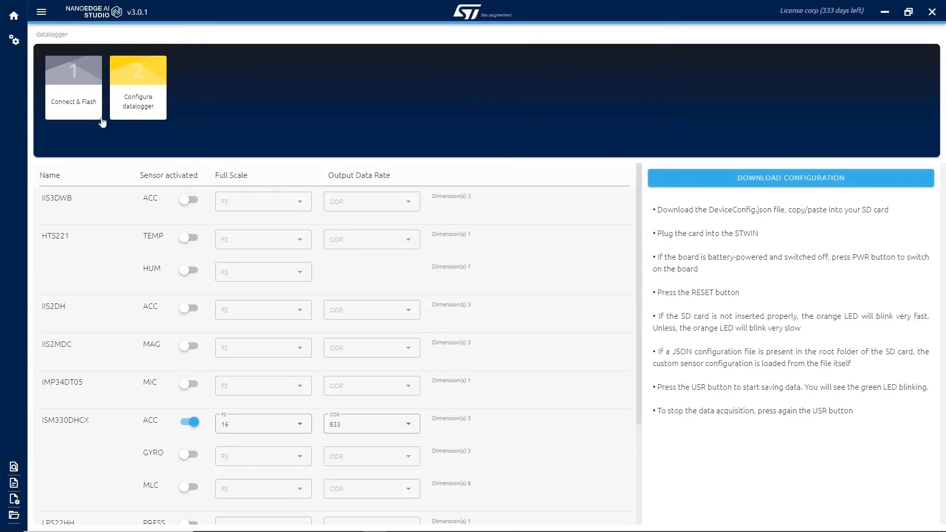
Leave the datalogger configuration and return to the home screen.
click(14, 19)
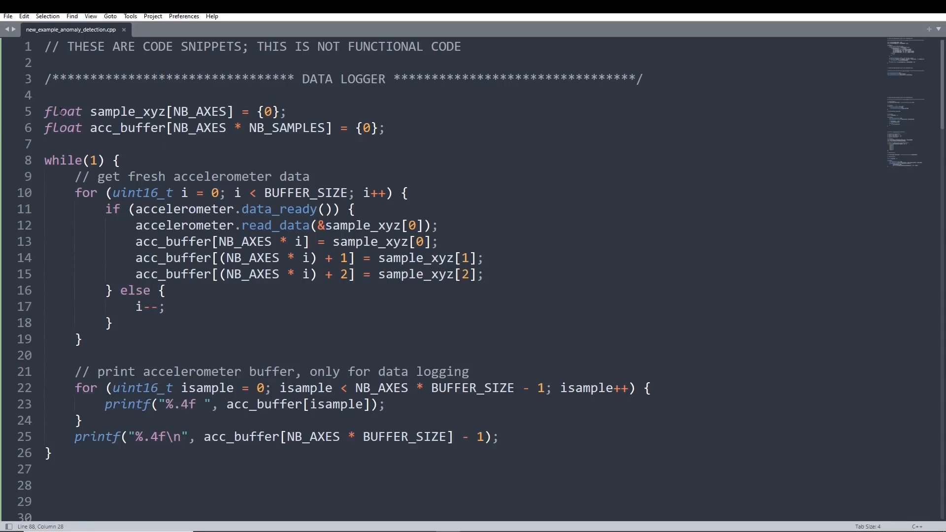
Switch to the code editor and examine the data logger snippet's buffer declarations, accelerometer reading lines and buffer printing loop.
drag(61, 113, 392, 123)
click(393, 129)
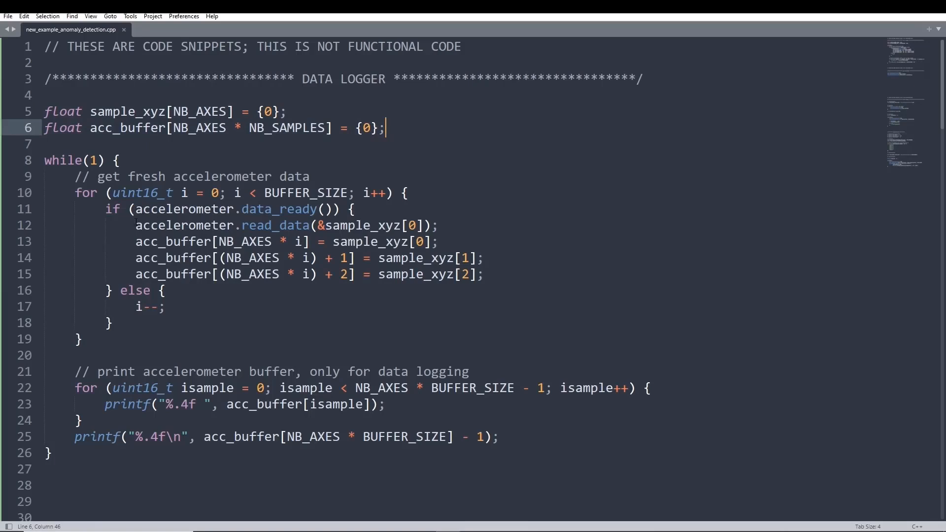
drag(137, 225, 424, 225)
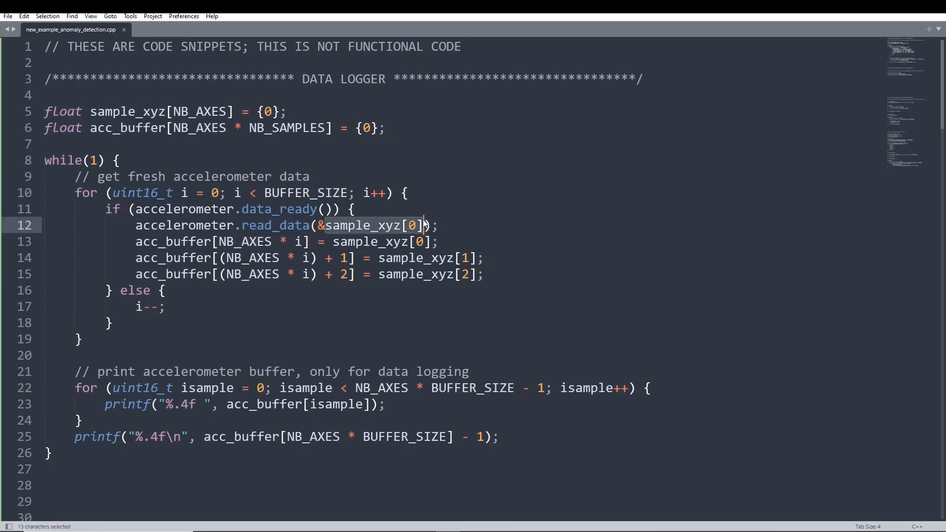
drag(137, 241, 212, 242)
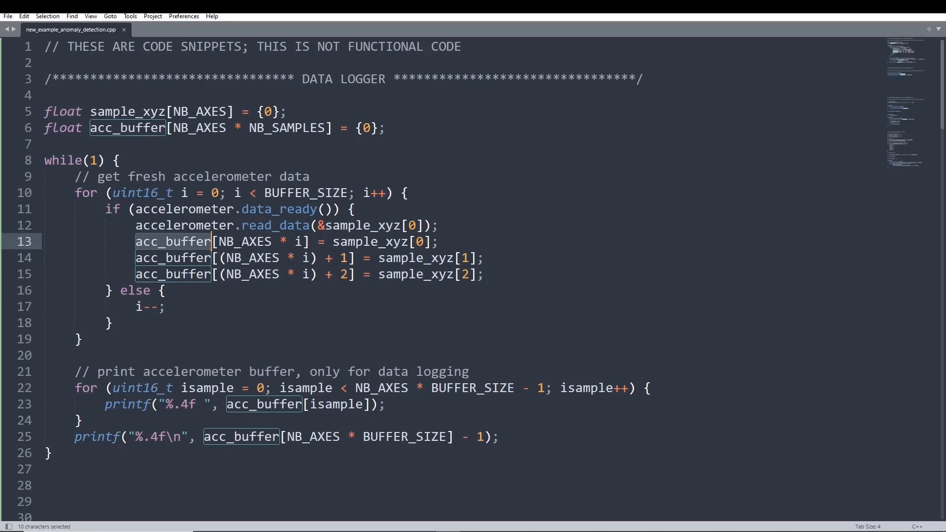
drag(75, 373, 536, 449)
click(534, 444)
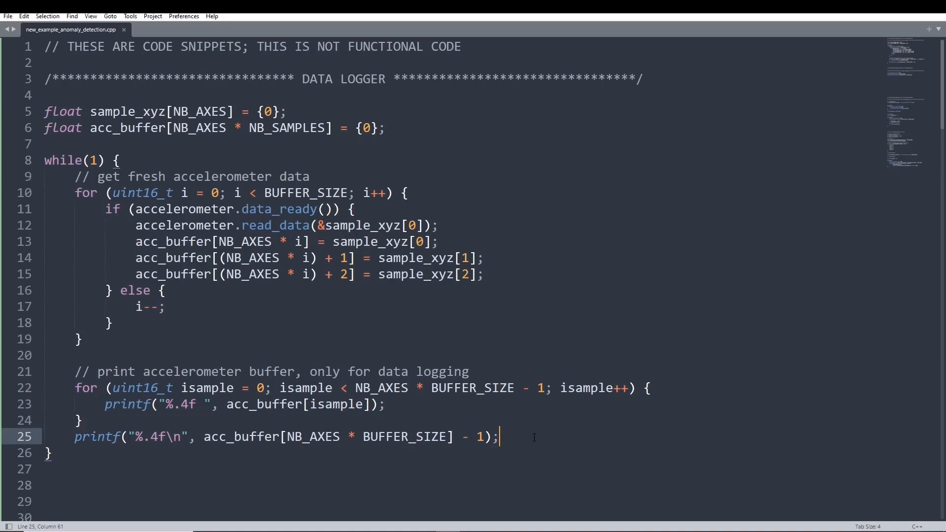
Examine where BUFFER_SIZE is used in the sampling and printing loops of the data logger code.
key(alt+Tab)
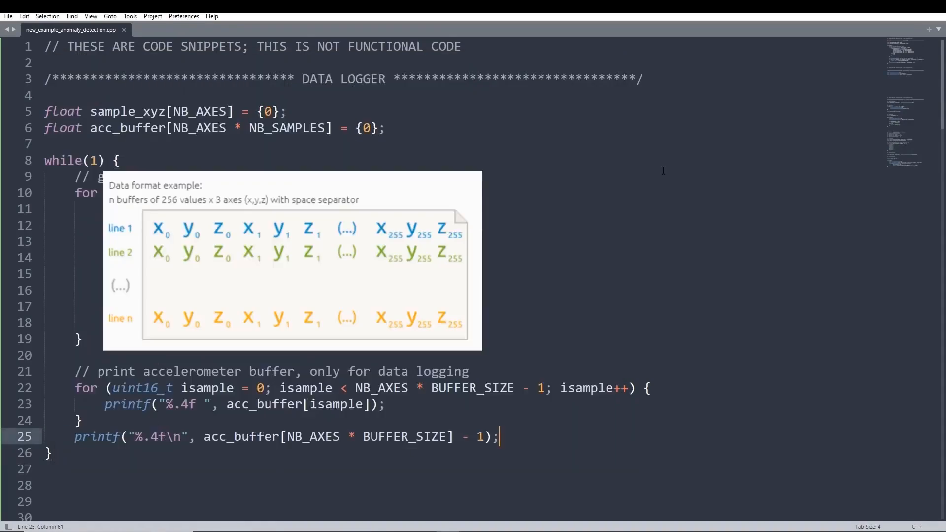
double_click(397, 193)
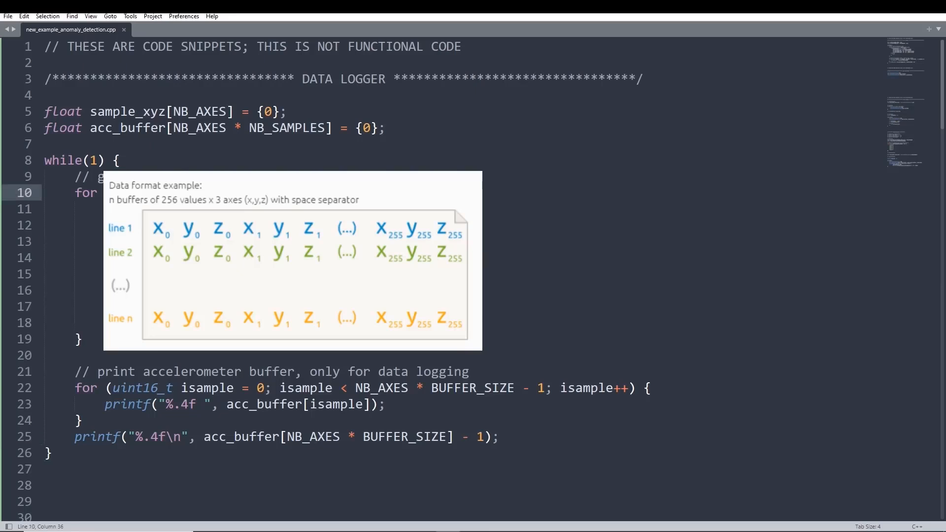
click(589, 190)
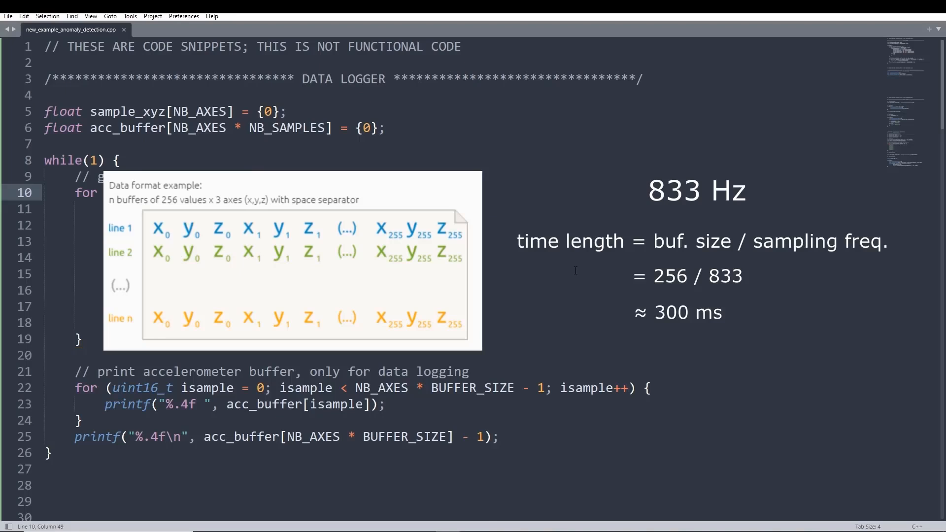
key(ctrl+d)
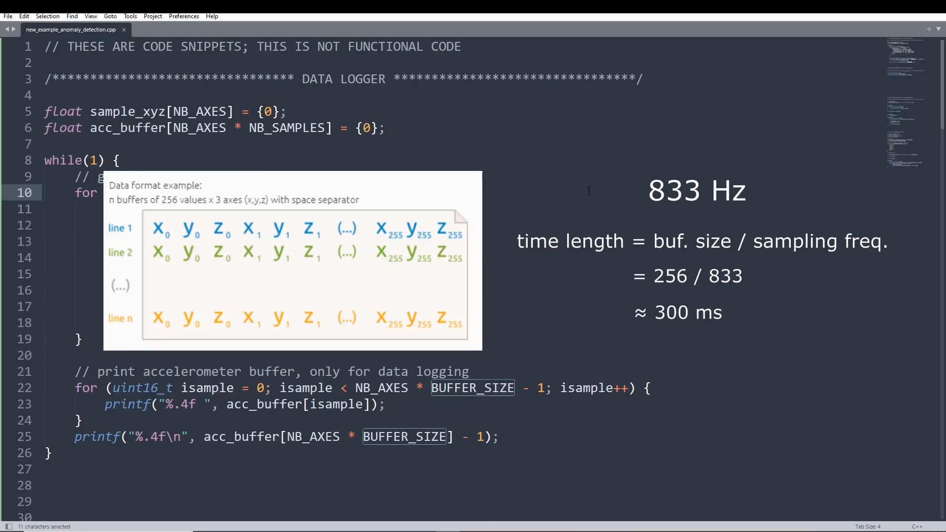
click(589, 190)
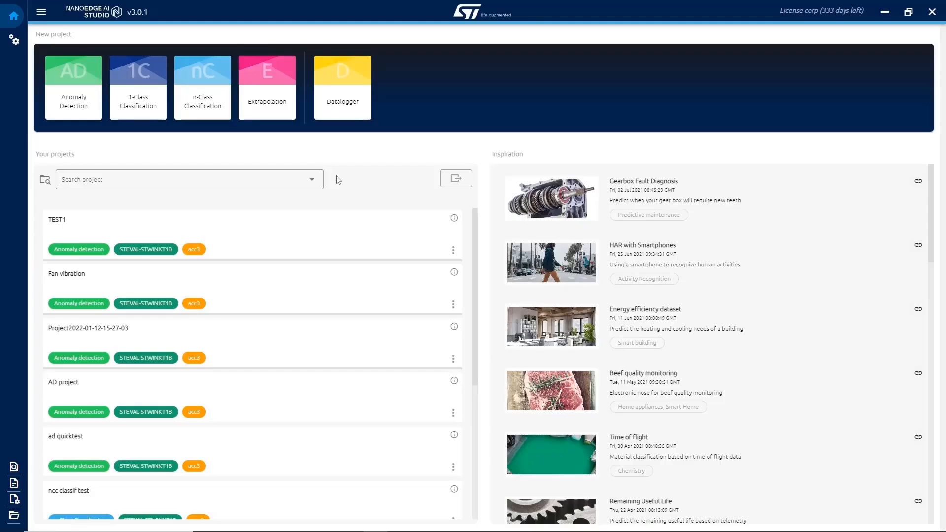
Switch to NanoEdge AI Studio and create a new Anomaly Detection project.
click(67, 80)
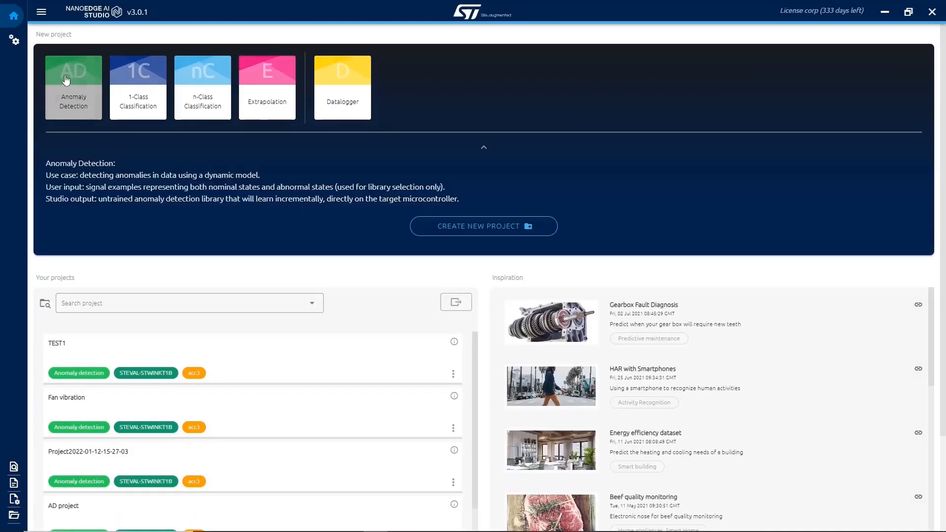
click(465, 231)
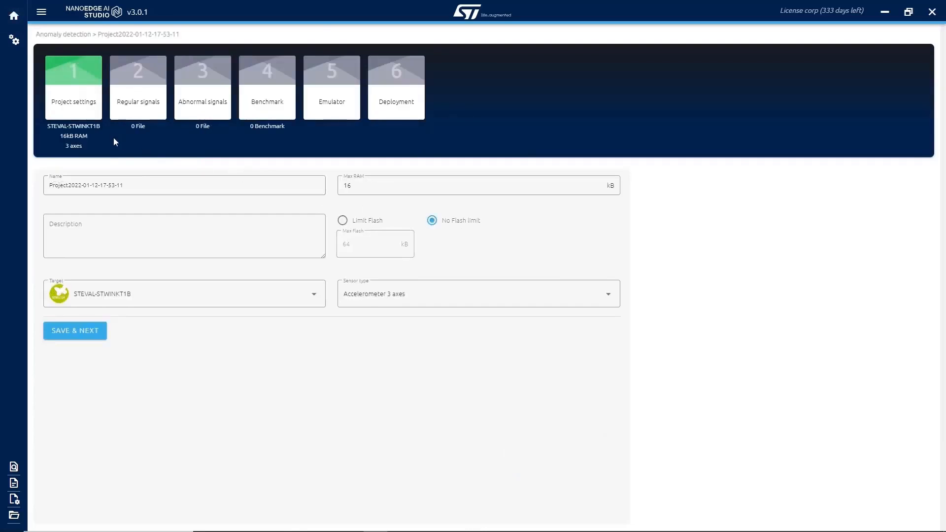
Name the project "Fan vibration" and look through the available target boards, keeping STEVAL-STWINKT1B as the target.
triple_click(134, 183)
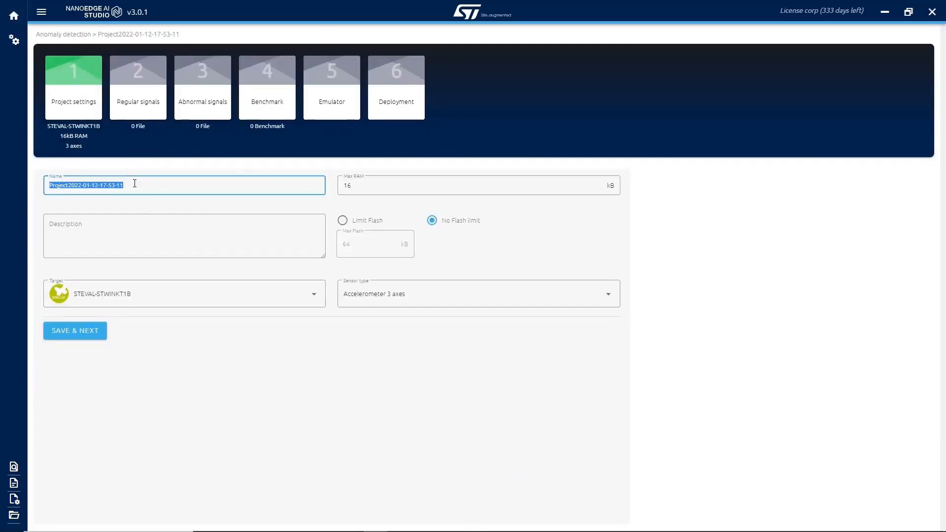
text(Fan vibration)
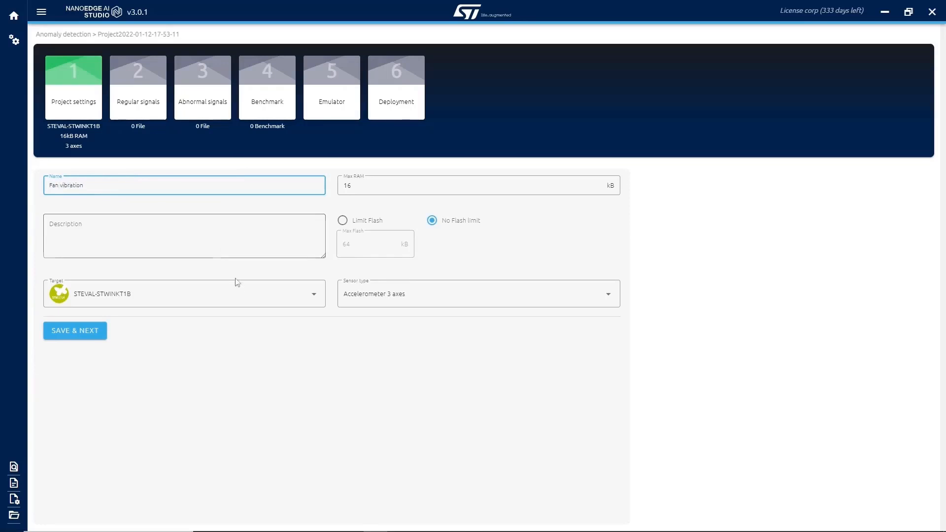
click(306, 293)
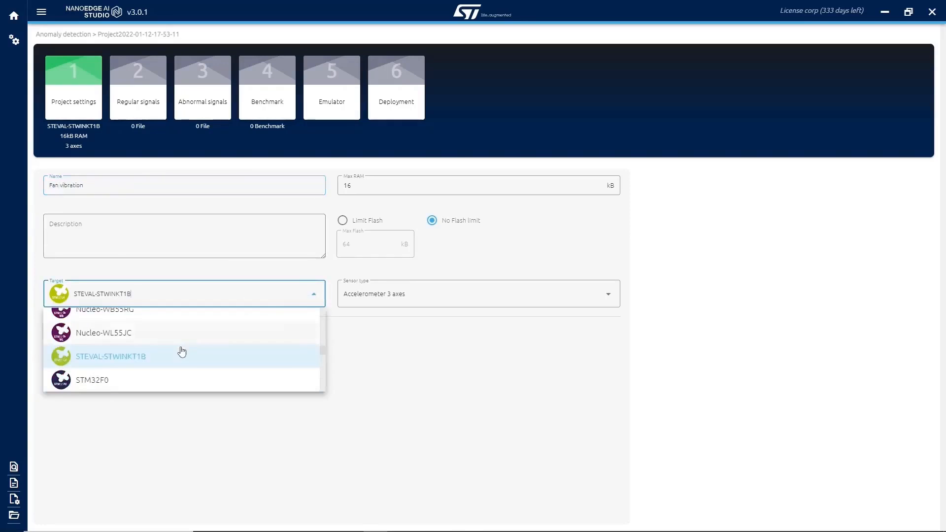
scroll(155, 361, up, 10)
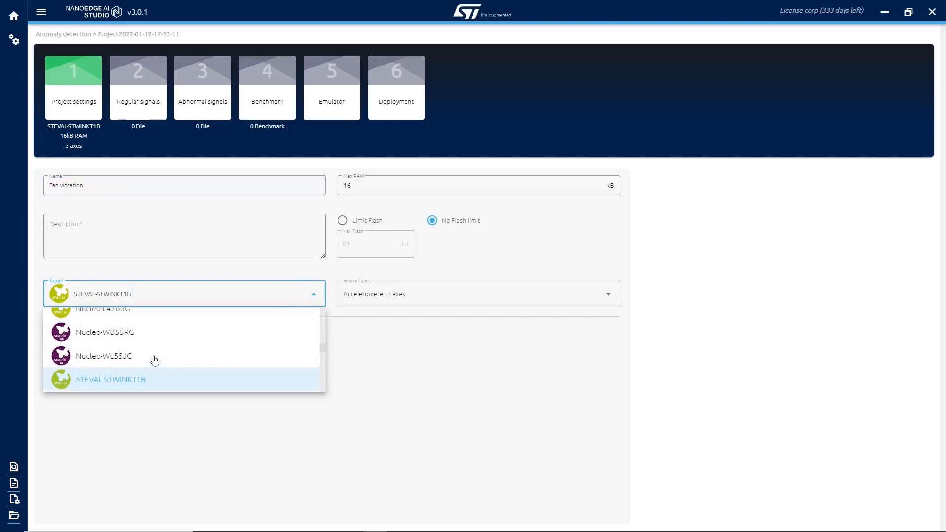
scroll(155, 361, down, 10)
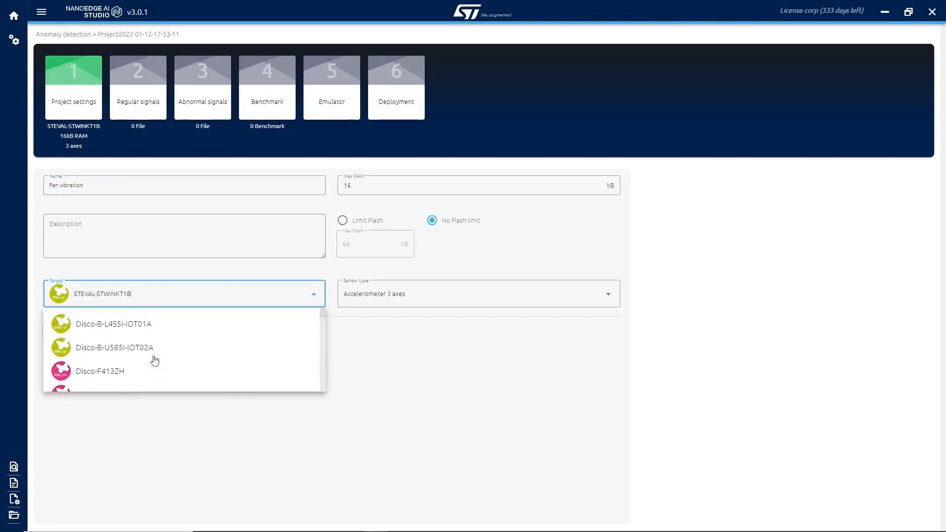
scroll(155, 361, down, 5)
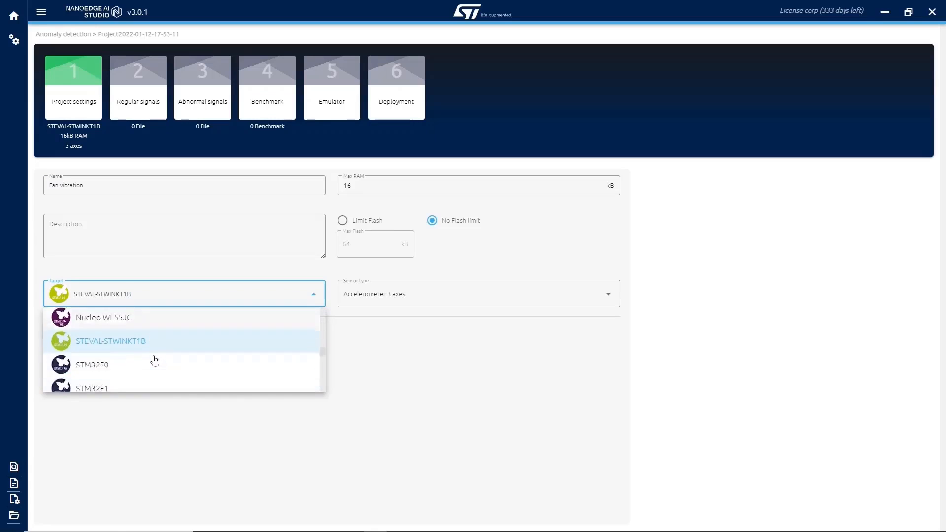
scroll(154, 360, up, 5)
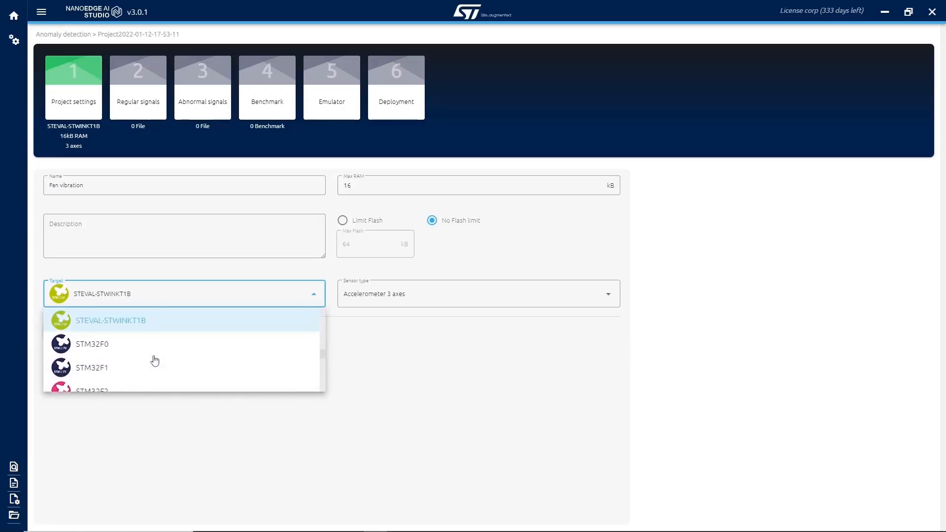
click(164, 382)
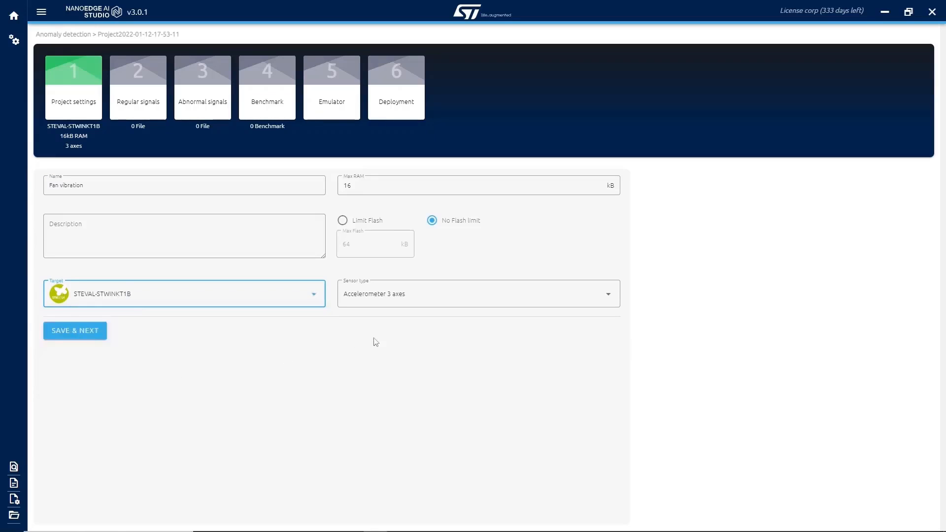
Look through the available sensor types and try the Generic sensor with 7 axes.
click(433, 302)
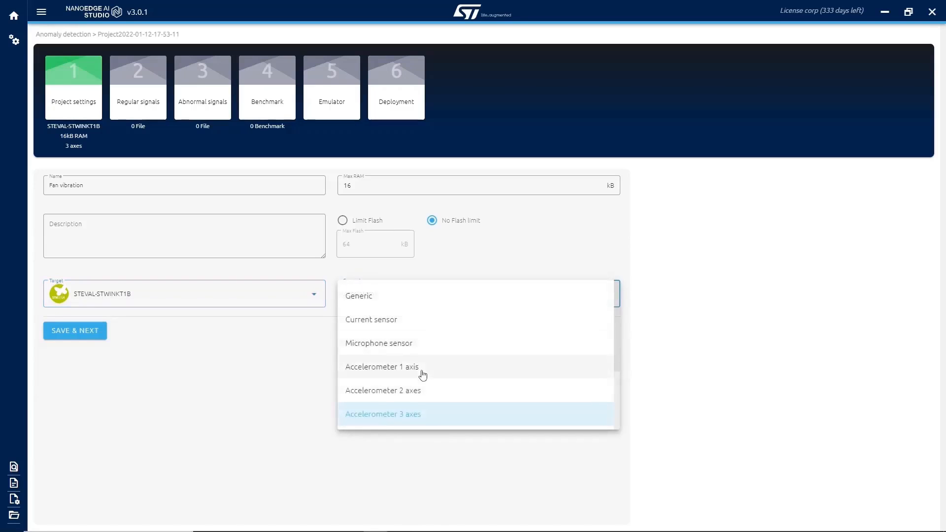
scroll(422, 375, down, 1)
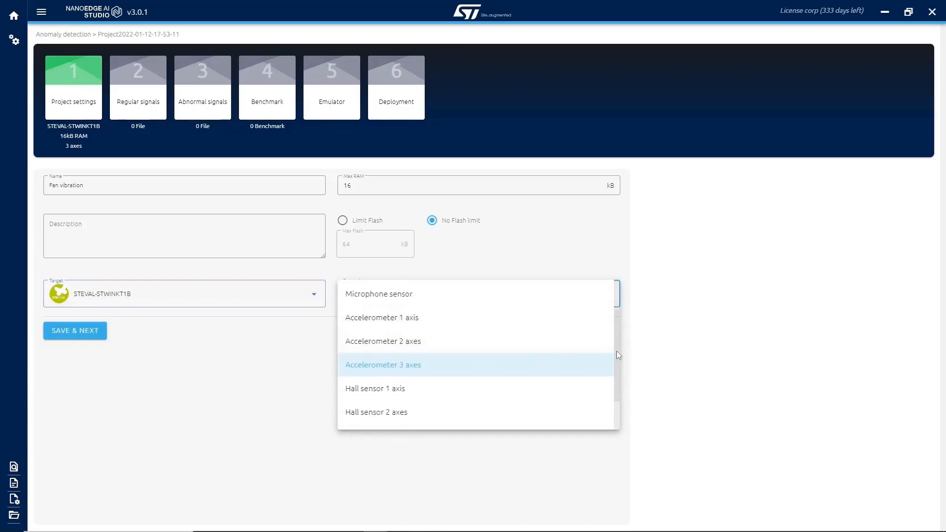
drag(617, 351, 617, 302)
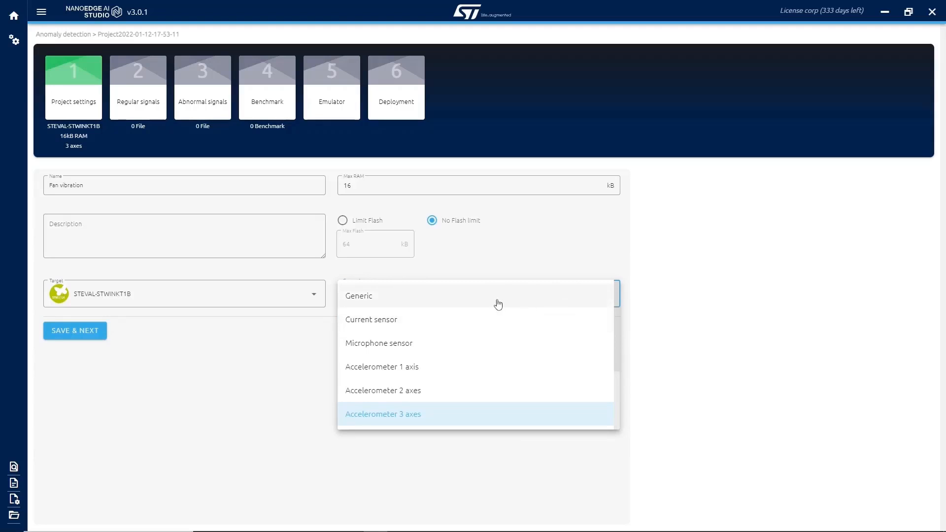
click(459, 301)
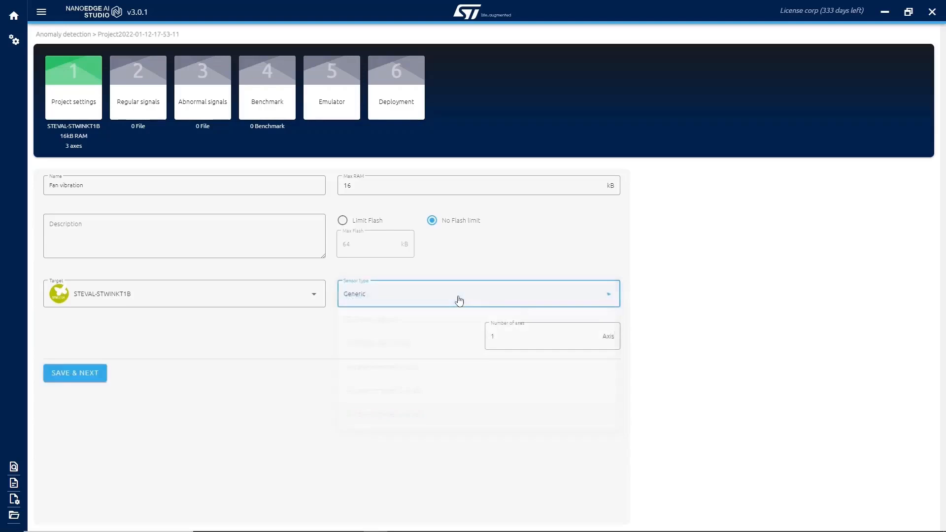
key(Tab)
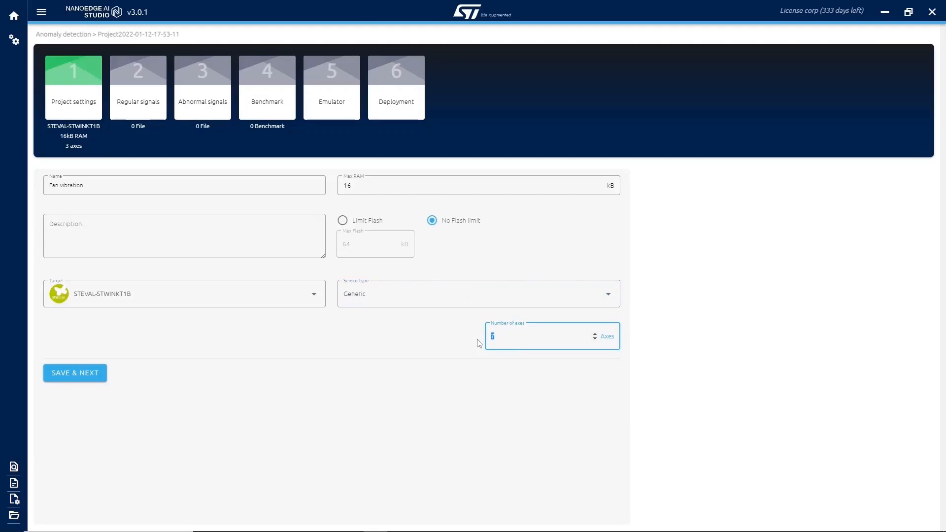
double_click(518, 336)
Set the project's sensor type to Accelerometer 3 axes.
click(475, 300)
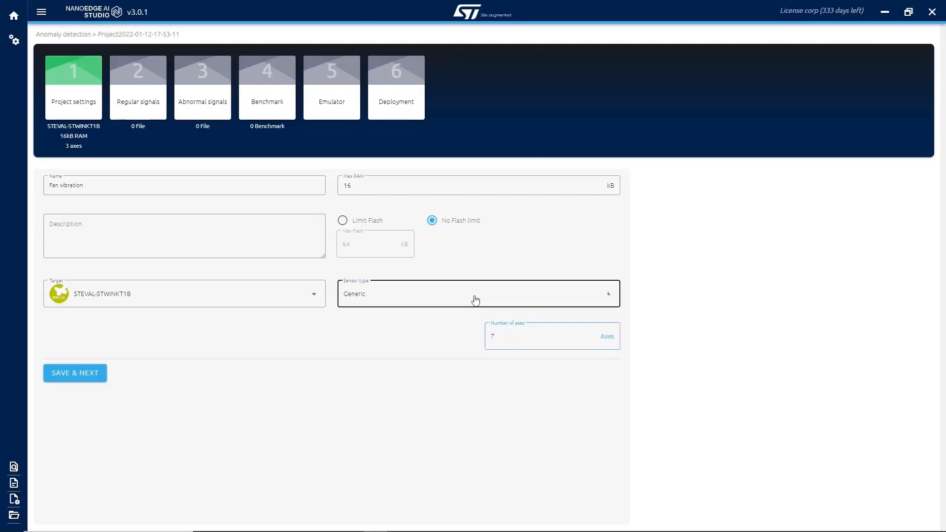
click(475, 300)
click(509, 301)
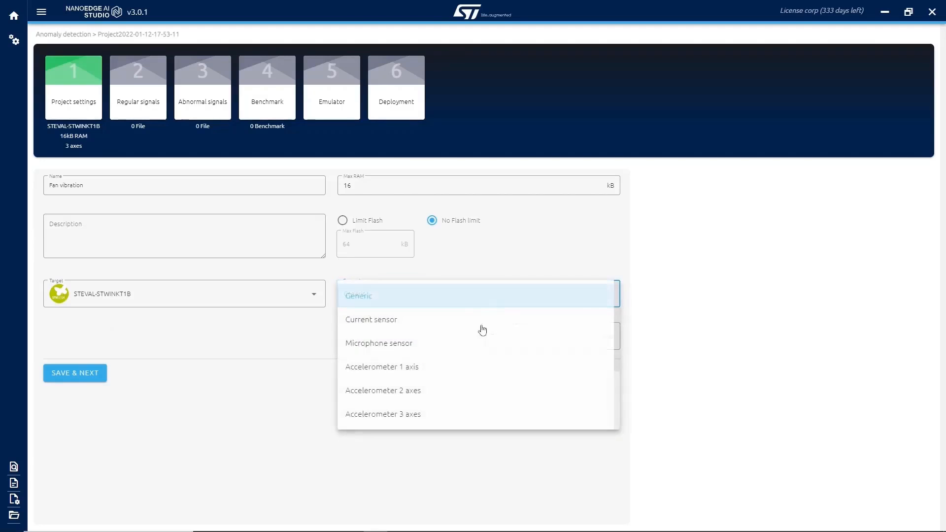
click(440, 412)
click(442, 327)
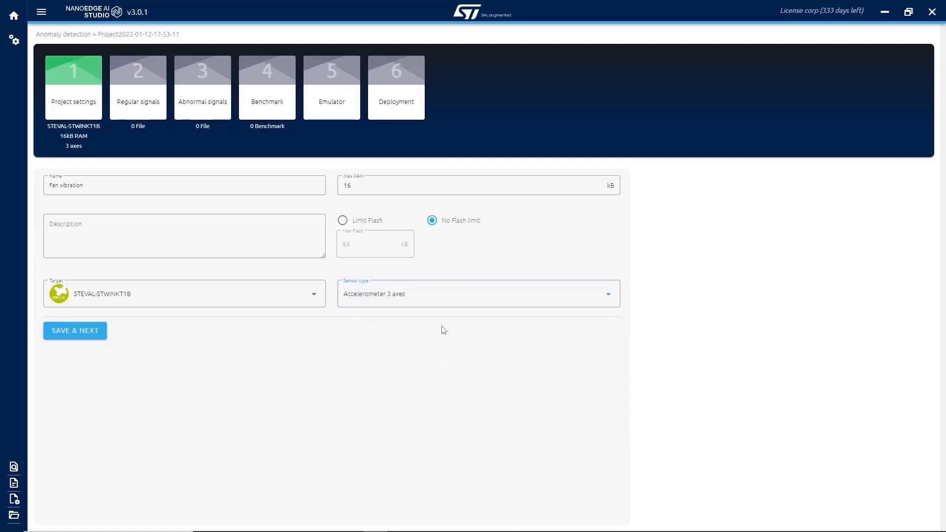
Try limiting the flash memory to 64 kB and return to No Flash limit.
double_click(361, 186)
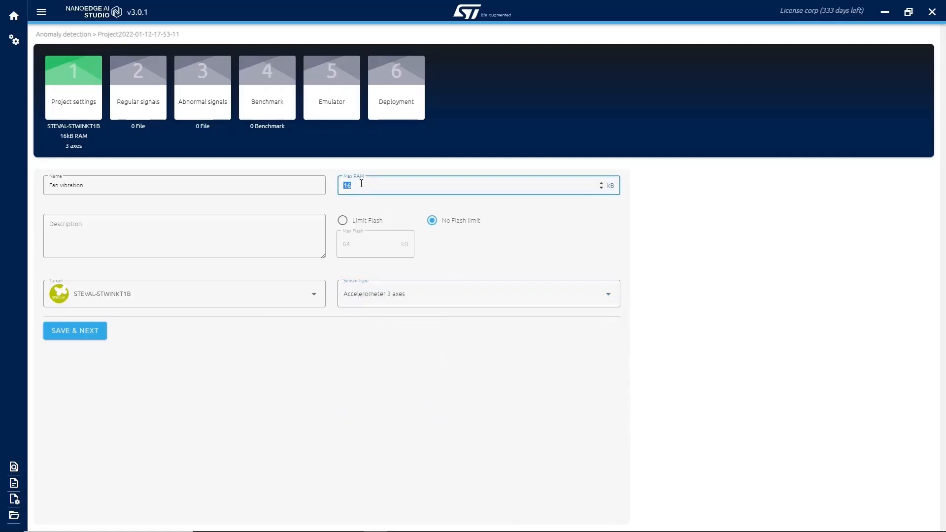
click(343, 220)
click(359, 244)
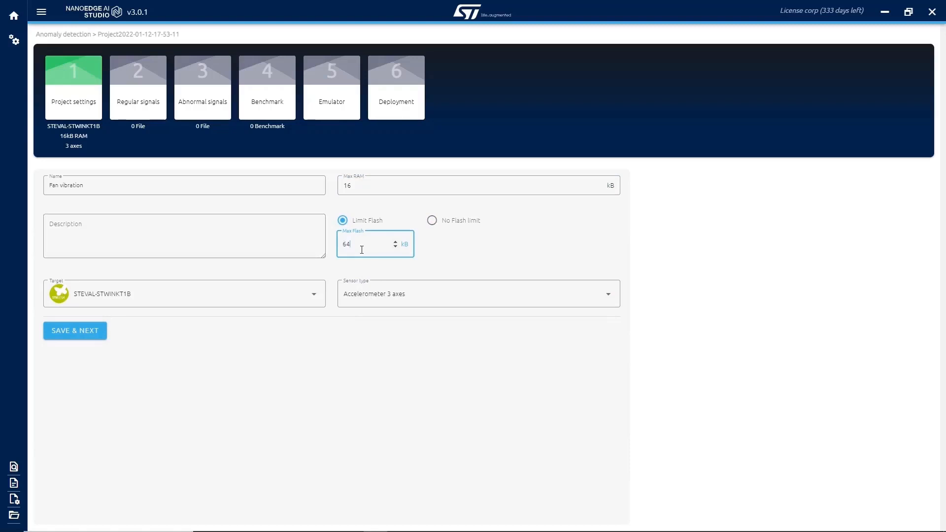
click(432, 221)
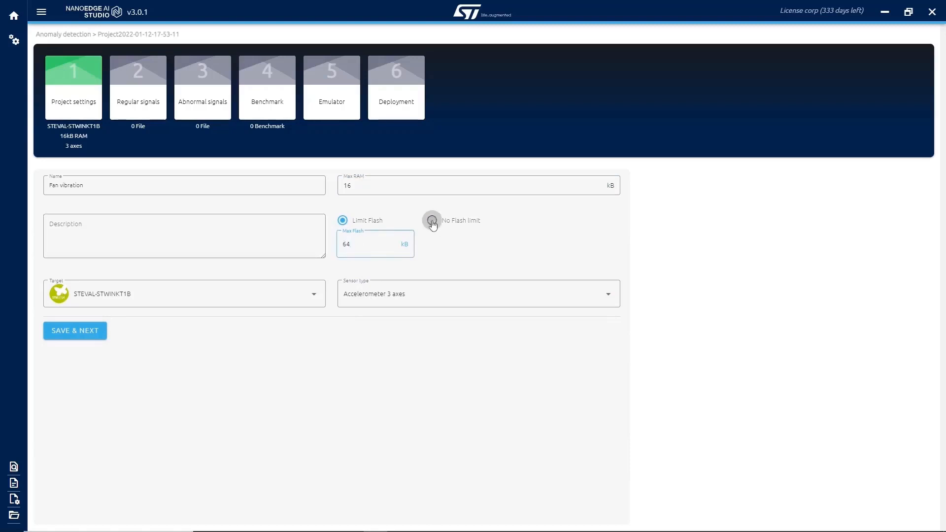
Set the maximum RAM to 32 kB and save the project settings to continue to the regular signals.
drag(353, 186, 327, 181)
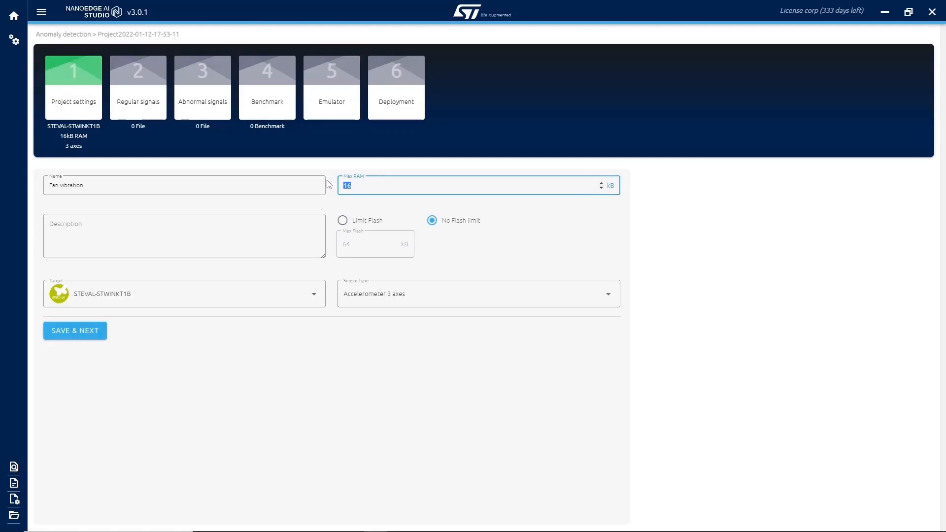
text(32)
click(77, 339)
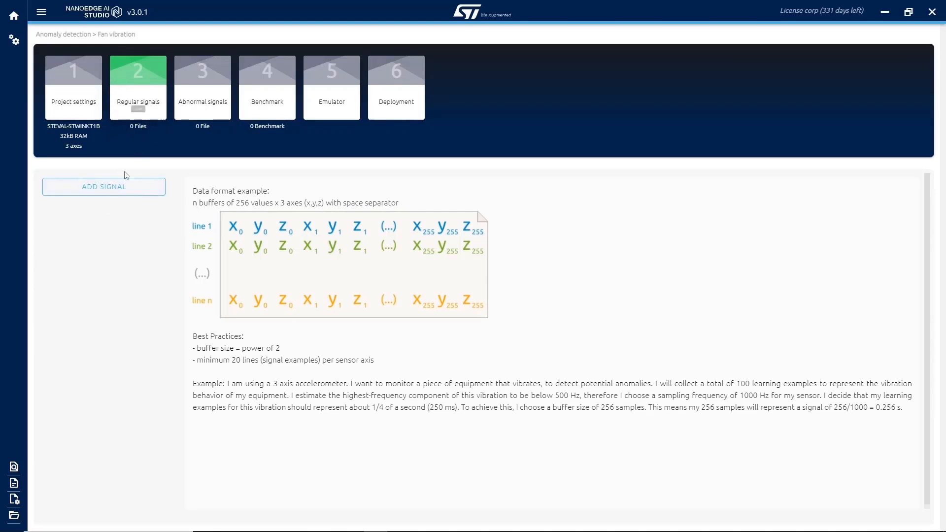
Try adding a regular signal from a file, using 1-fan_anomalies.csv in Demo data's 1-AD folder, and return to the source choice.
click(111, 186)
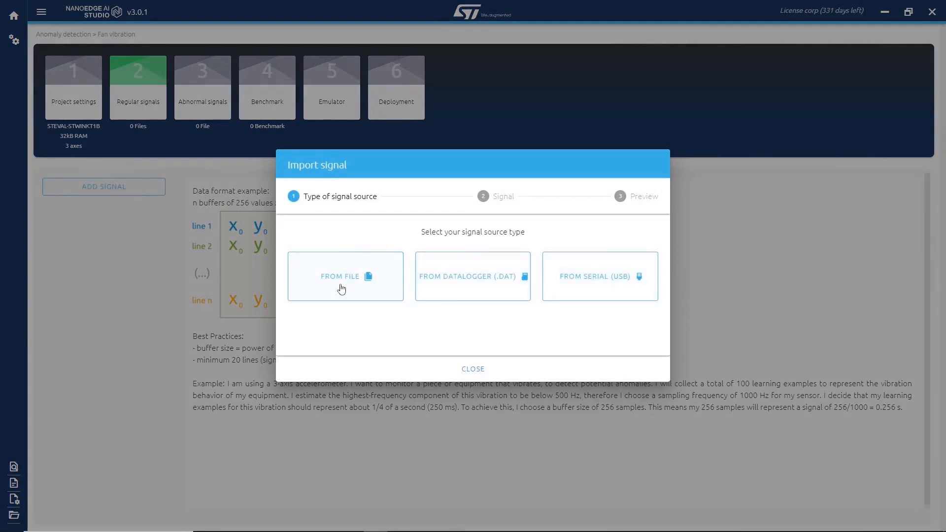
click(342, 288)
click(322, 209)
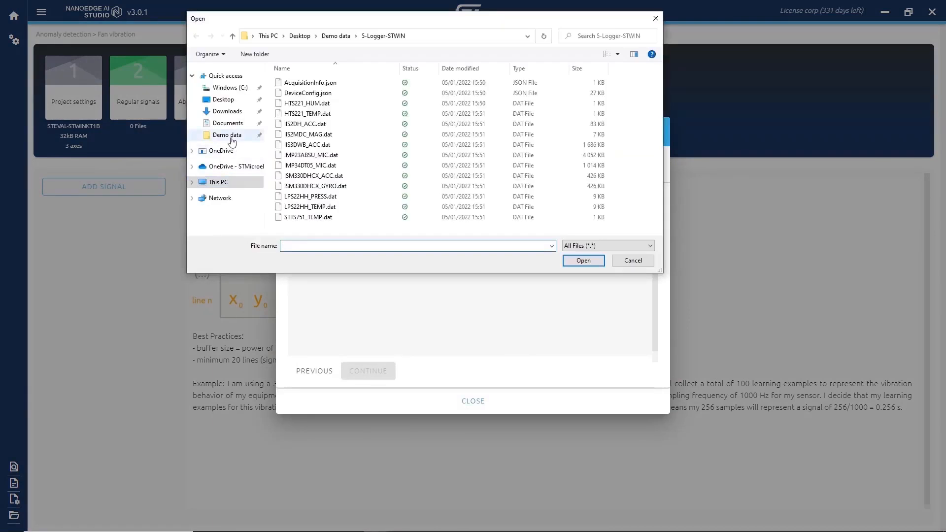
click(227, 135)
double_click(291, 82)
click(314, 84)
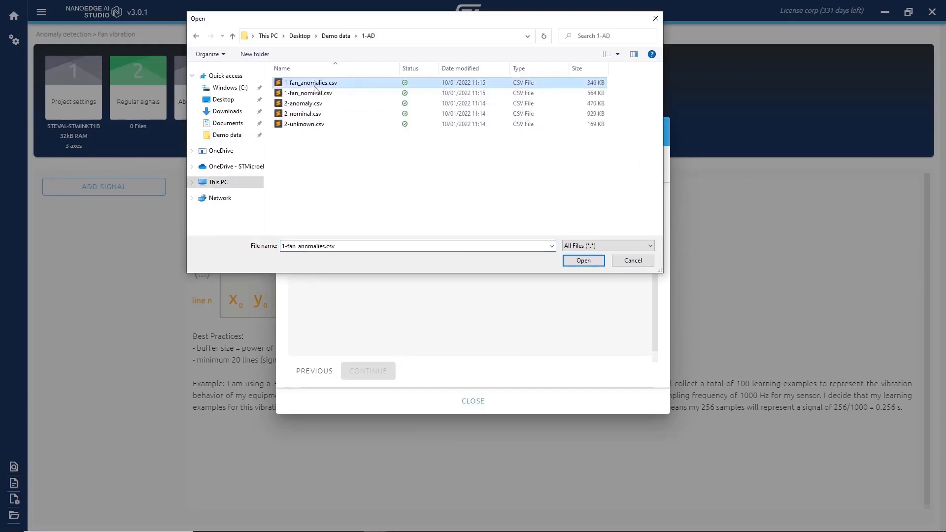
double_click(315, 84)
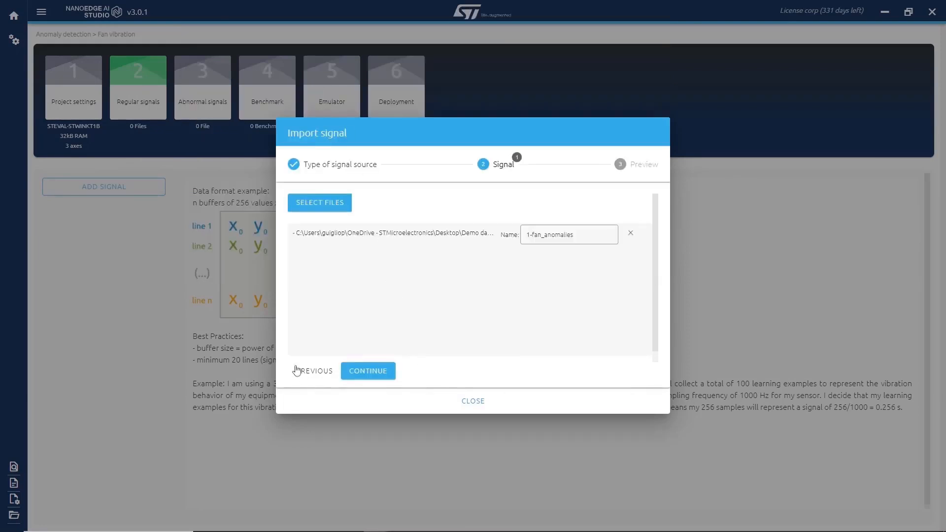
click(315, 370)
Try the datalogger (.DAT) signal source with Demo data's 5-Logger-STWIN folder as the SD directory.
click(475, 268)
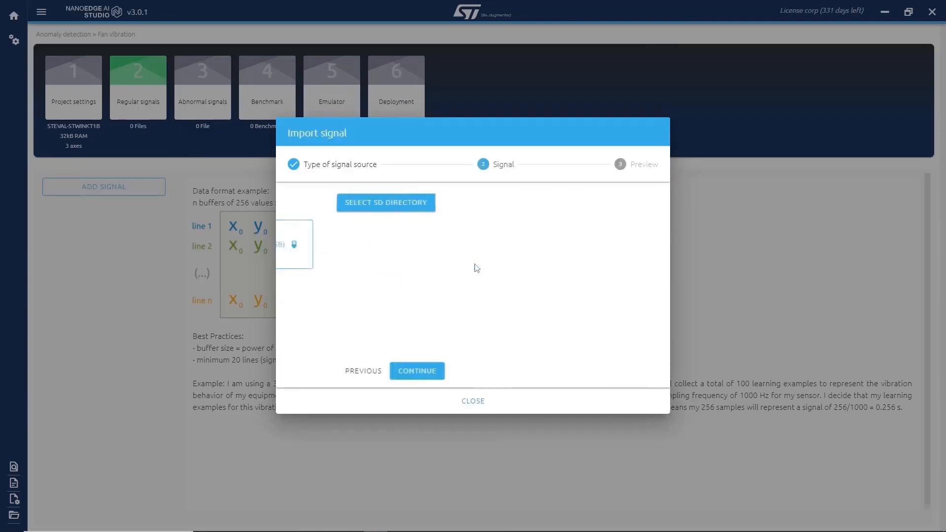
click(338, 203)
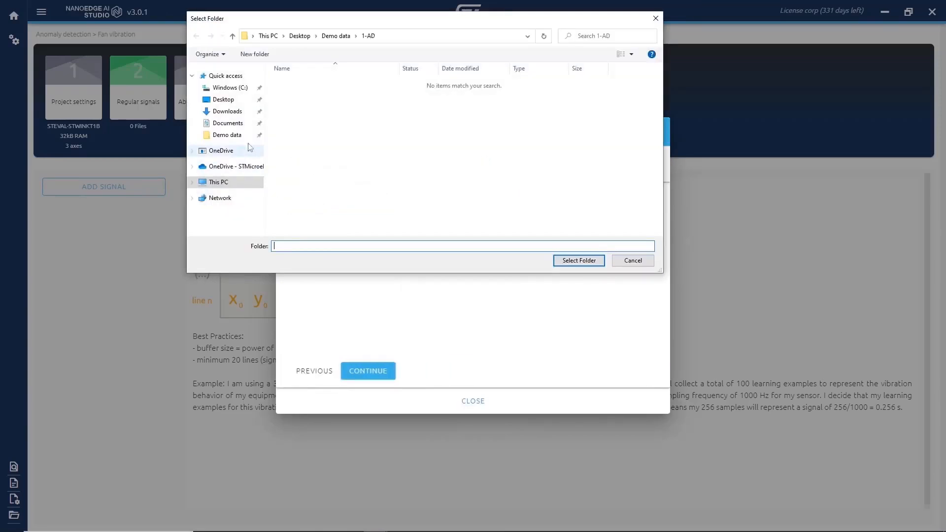
click(234, 138)
double_click(300, 129)
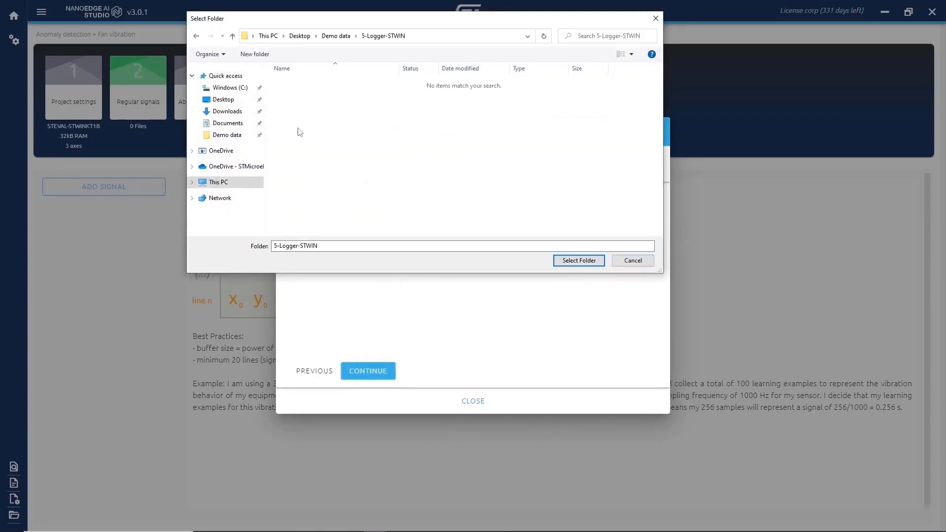
click(578, 260)
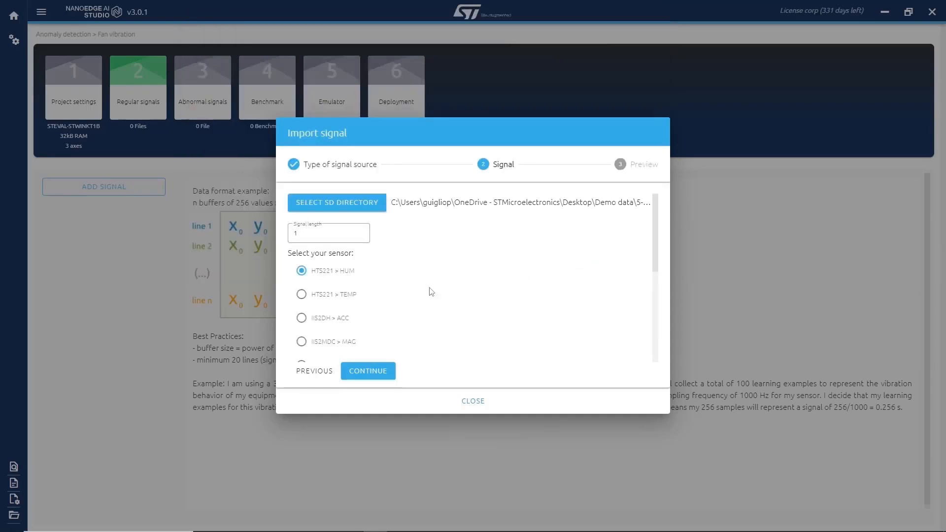
Preview the IIS2DH > ACC datalogger signal with a signal length of 1024 and return to the source choice.
click(302, 318)
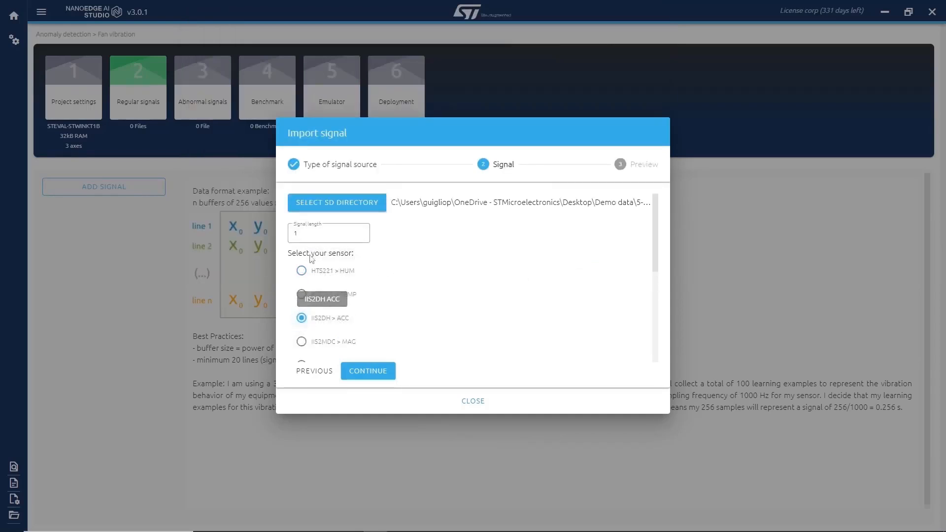
click(303, 236)
text(1024)
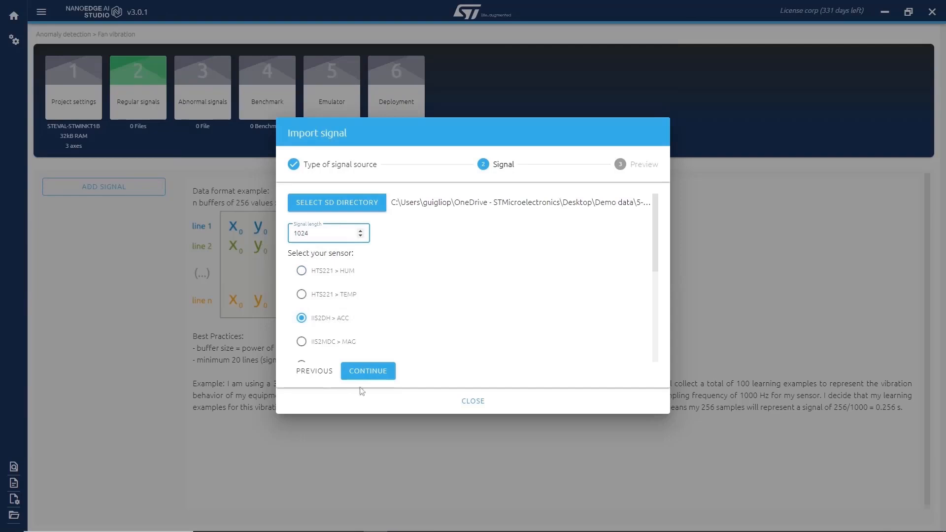
click(376, 368)
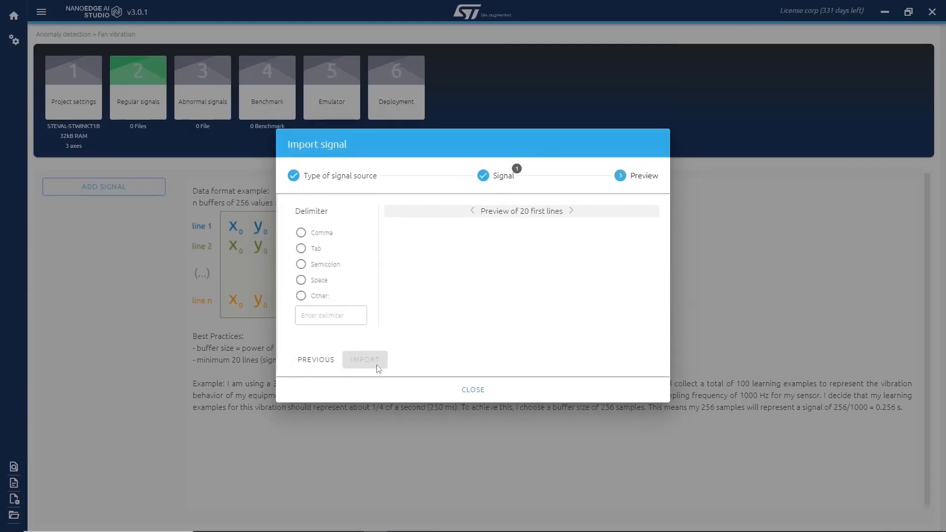
click(315, 359)
click(343, 377)
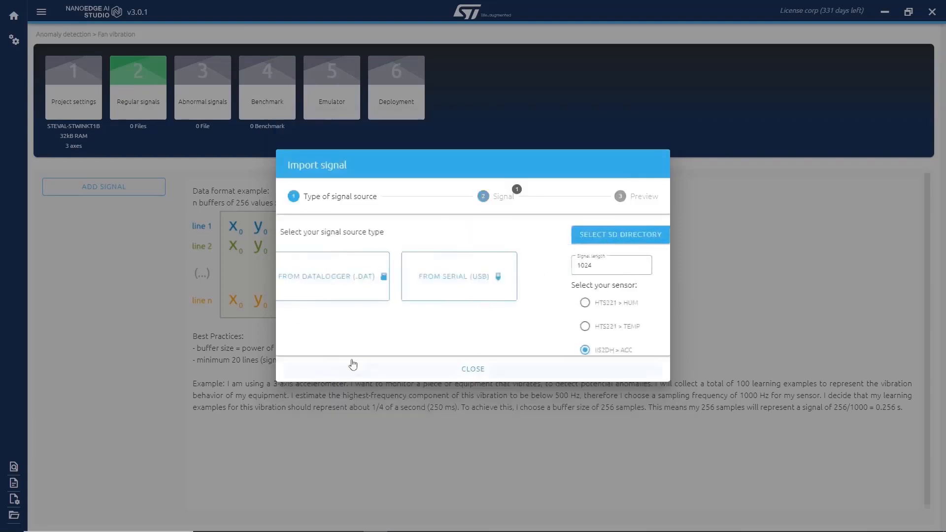
Choose serial (USB) as the regular signal source, with port COM7 and a baud rate of 115200.
click(586, 277)
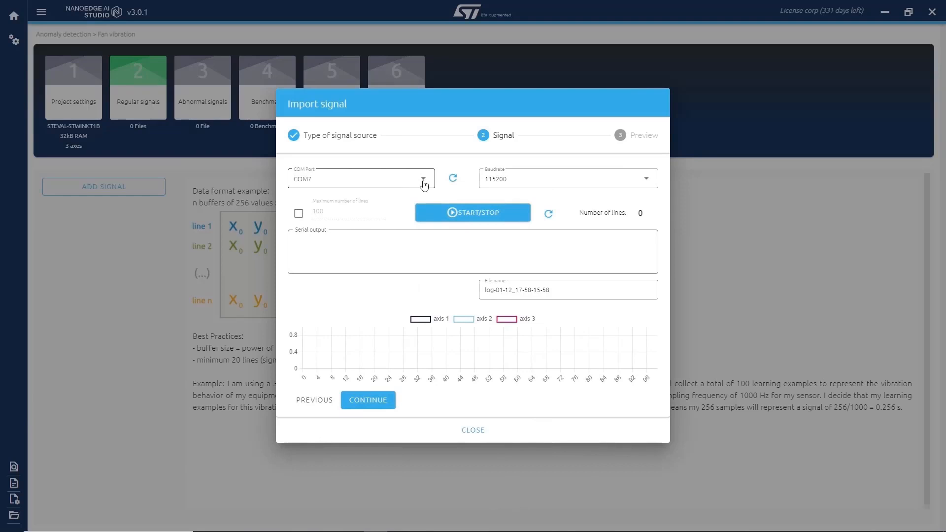
click(424, 185)
click(423, 182)
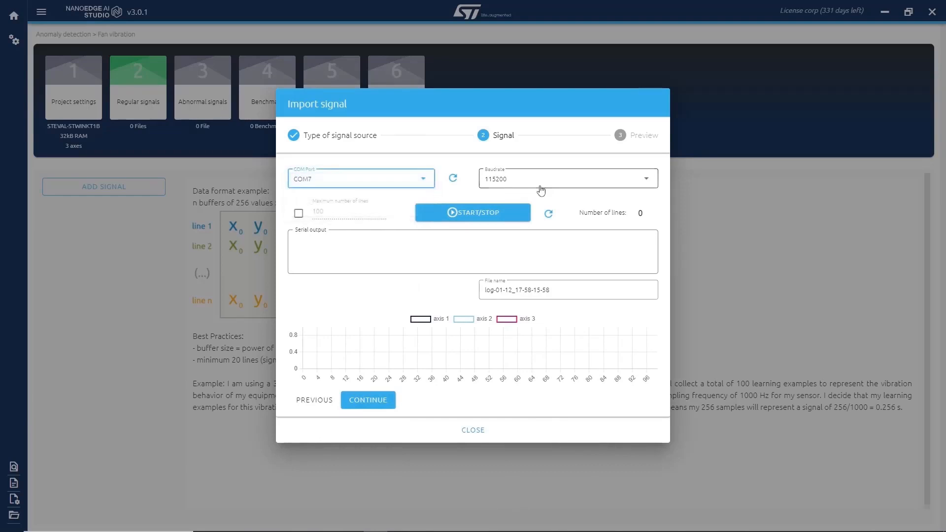
click(546, 179)
click(461, 167)
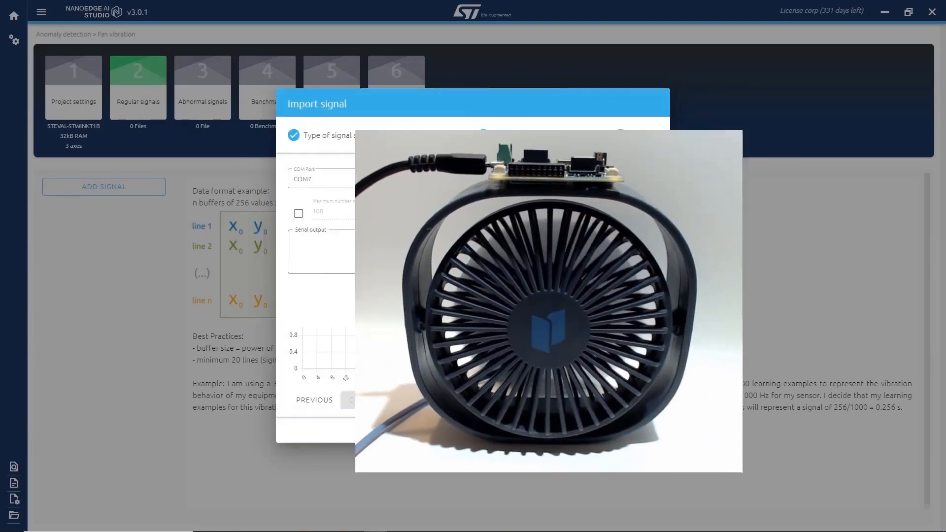
Record about 30 lines of the fan's normal vibration and import them as a comma-delimited regular signal.
click(473, 212)
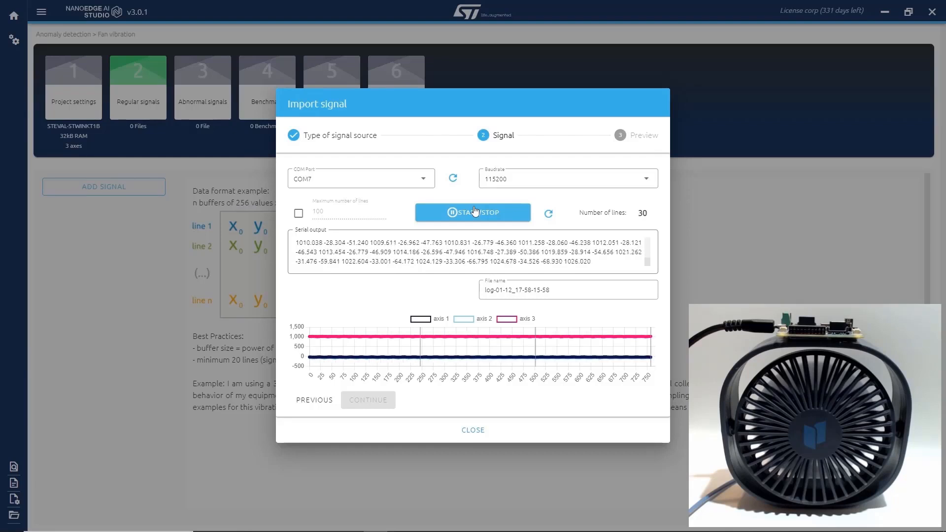
click(475, 211)
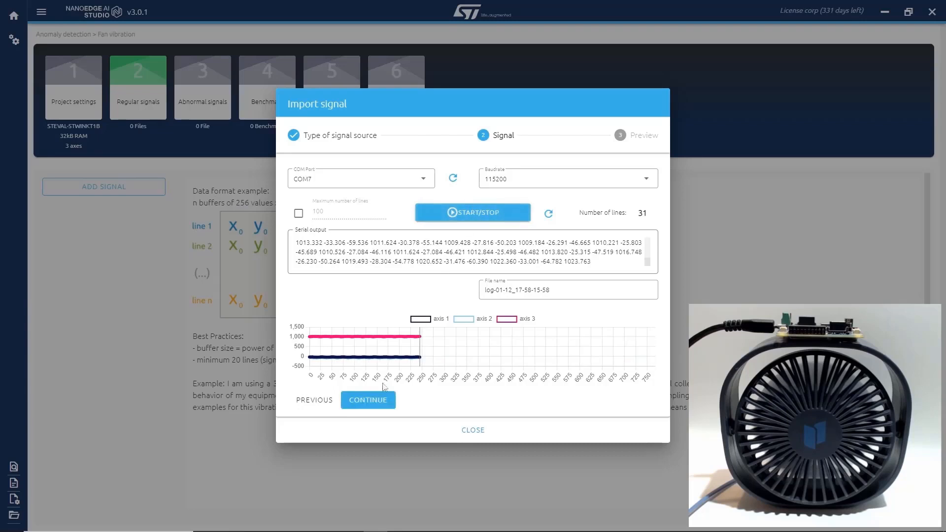
click(380, 403)
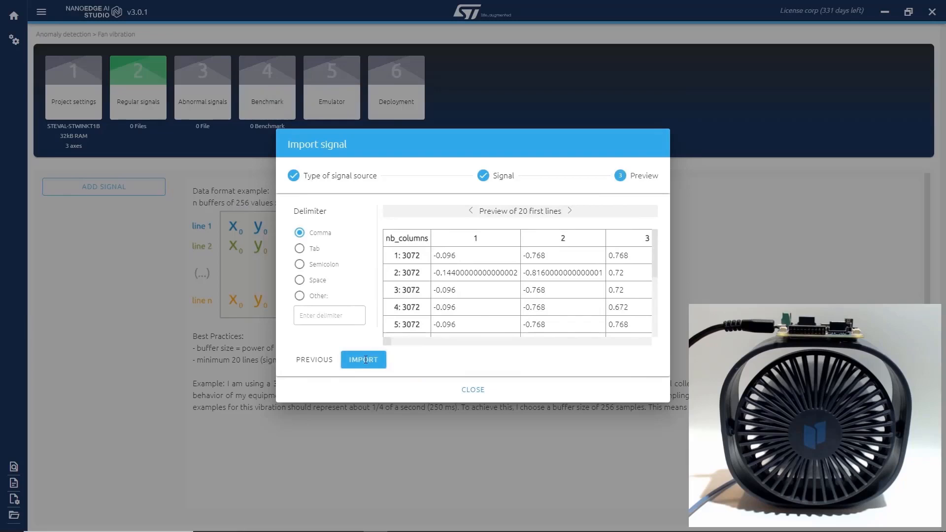
click(365, 359)
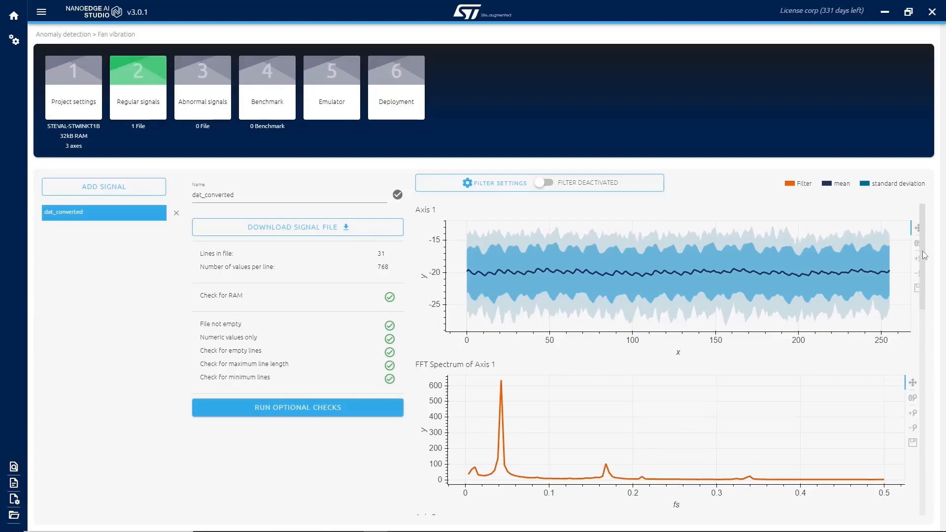
drag(925, 255, 944, 232)
Try the signal filter with a sampling frequency of 833 Hz and a filtering range of 0 to 200 Hz.
click(543, 188)
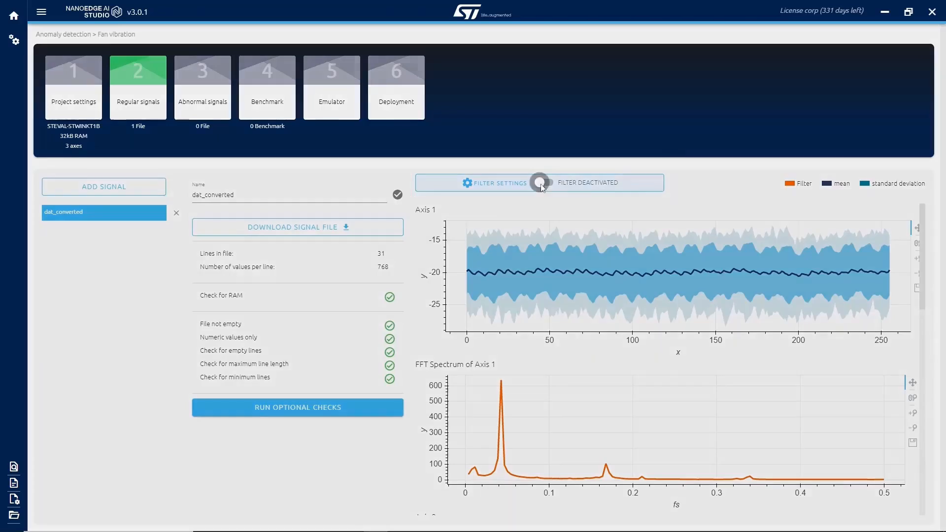
click(295, 186)
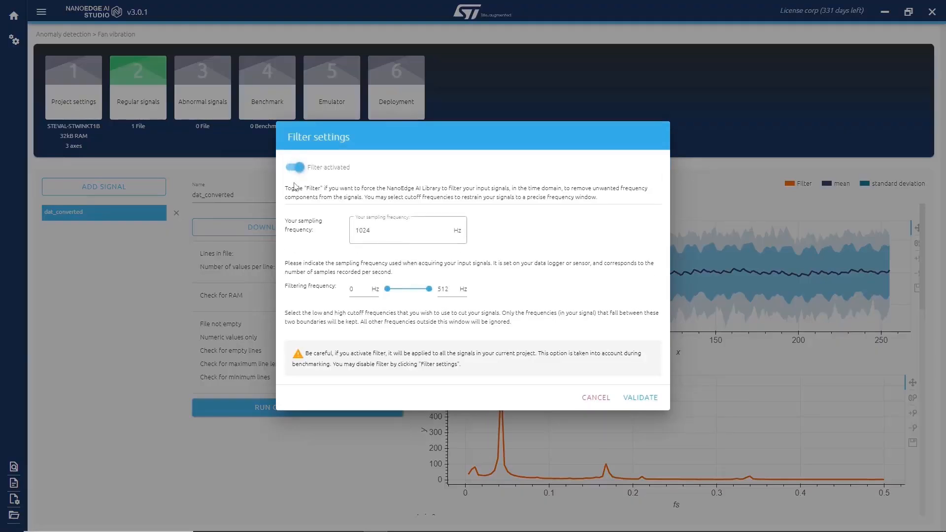
drag(384, 224, 321, 227)
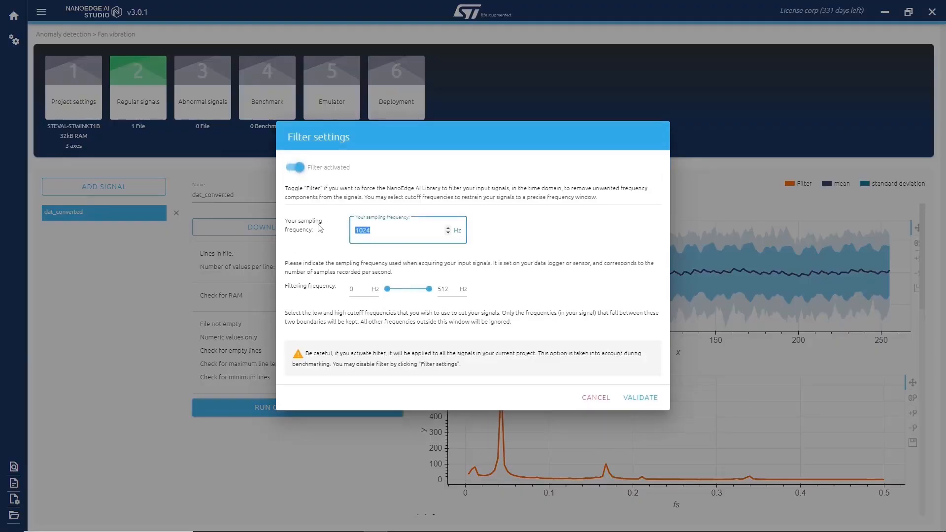
text(833)
click(371, 288)
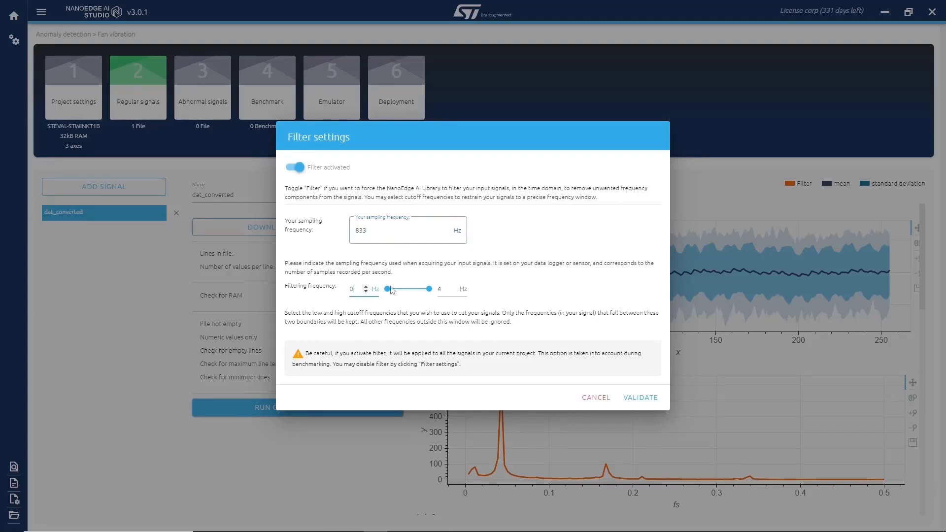
double_click(445, 290)
click(649, 400)
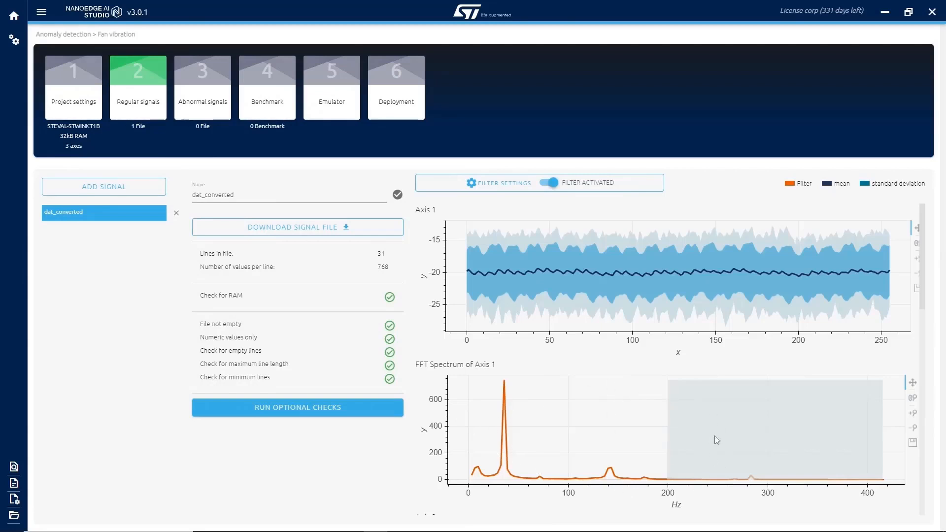
Deactivate the signal filter and validate the filter settings.
click(545, 183)
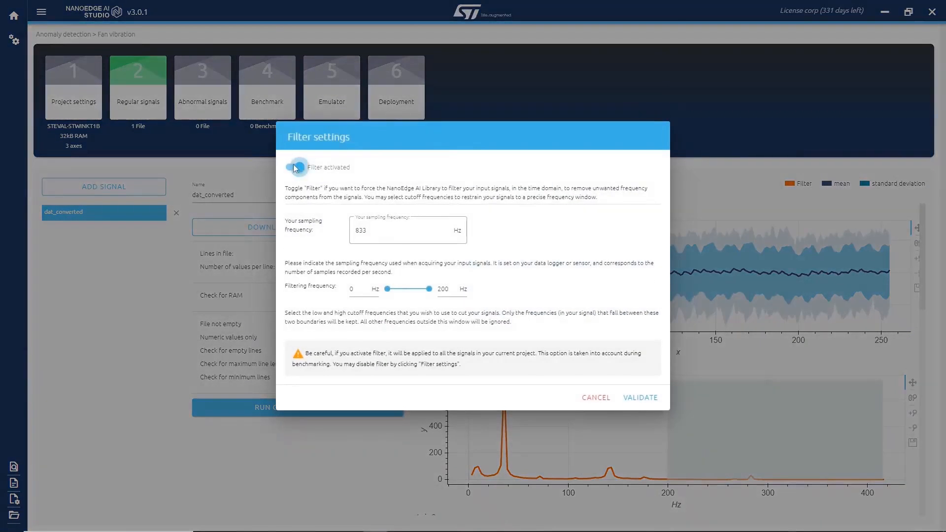
click(300, 168)
click(641, 379)
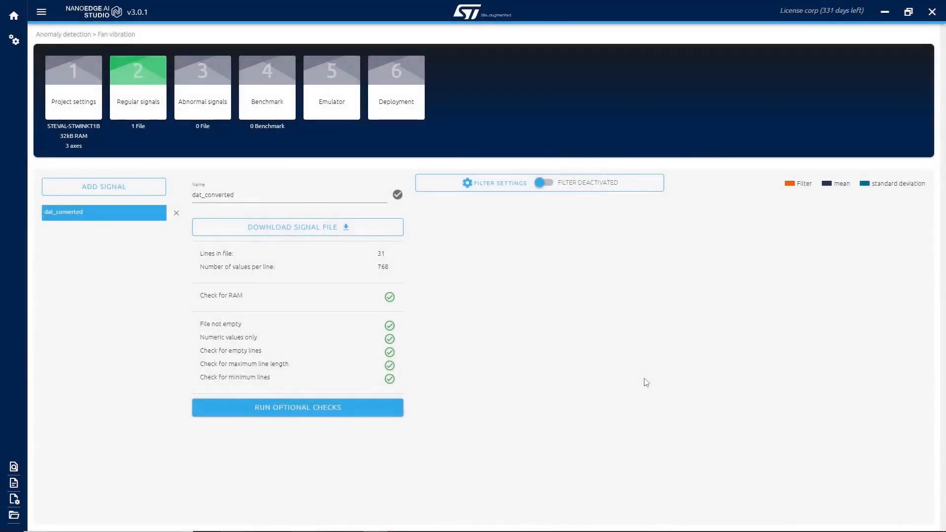
Start adding an abnormal signal from serial (USB), using port COM7 and a baud rate of 115200.
click(201, 91)
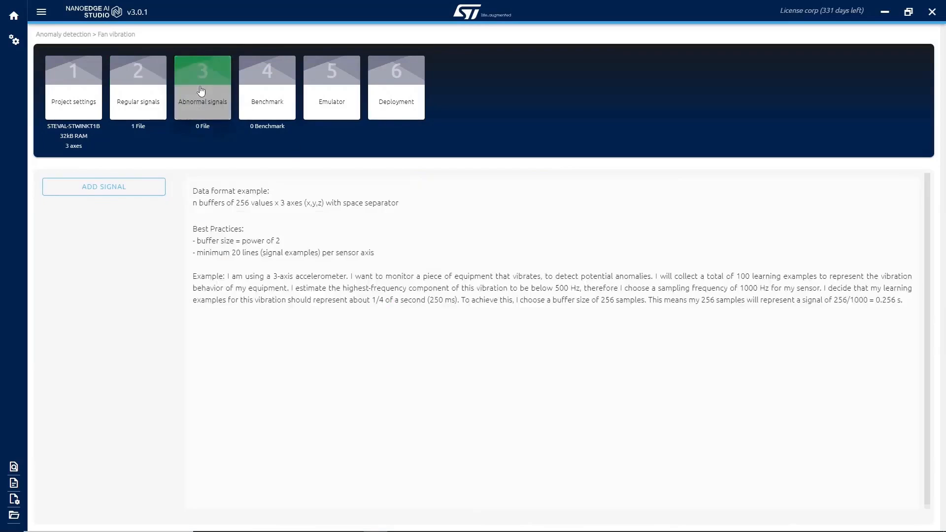
click(110, 190)
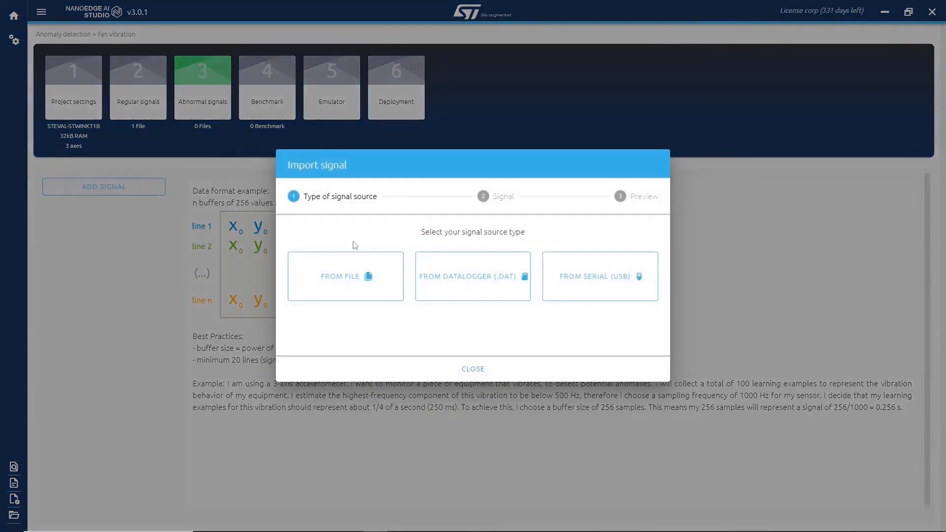
click(605, 276)
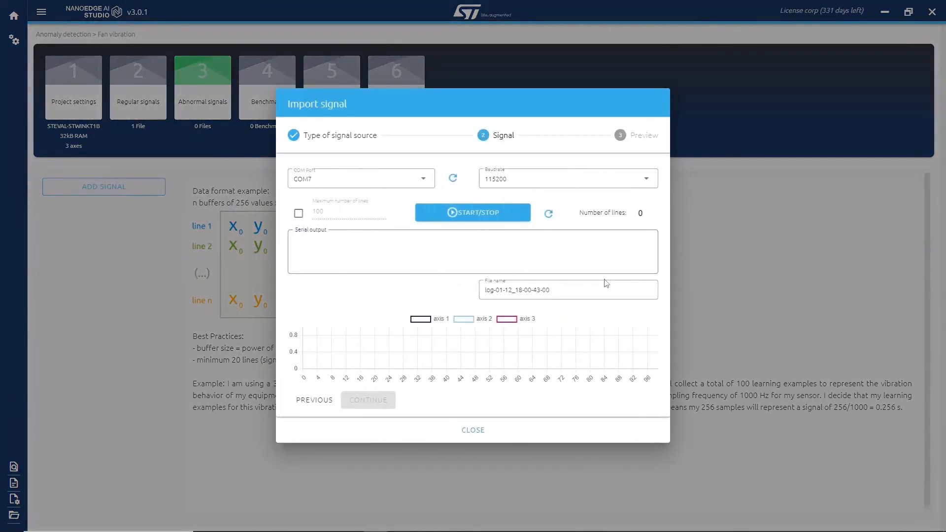
click(415, 186)
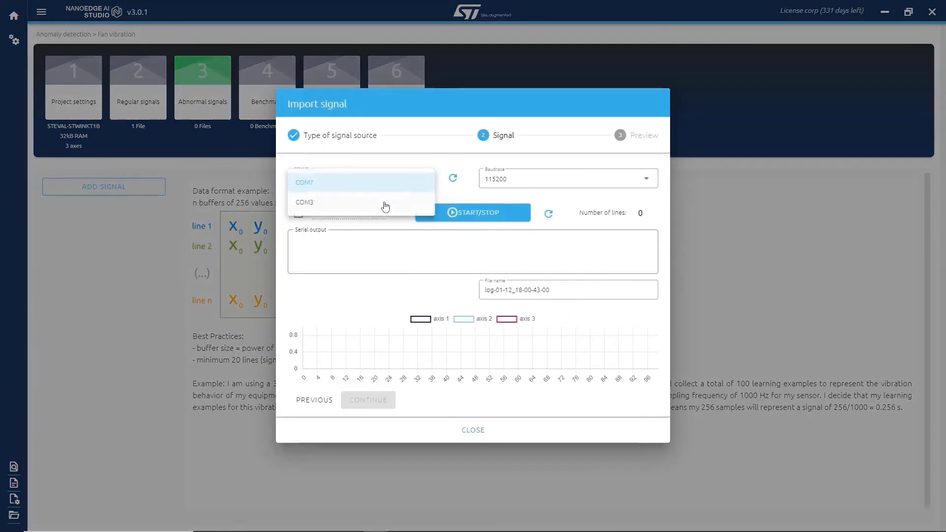
click(372, 182)
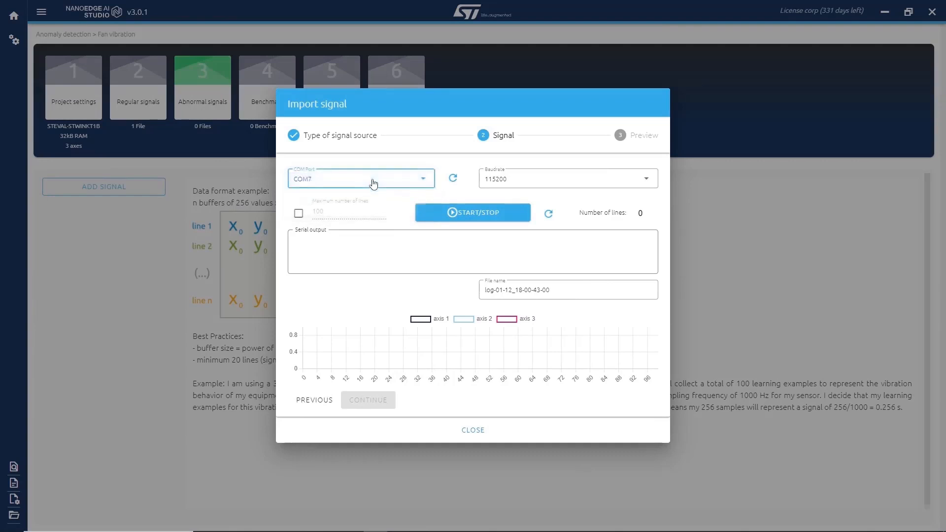
click(527, 185)
click(515, 289)
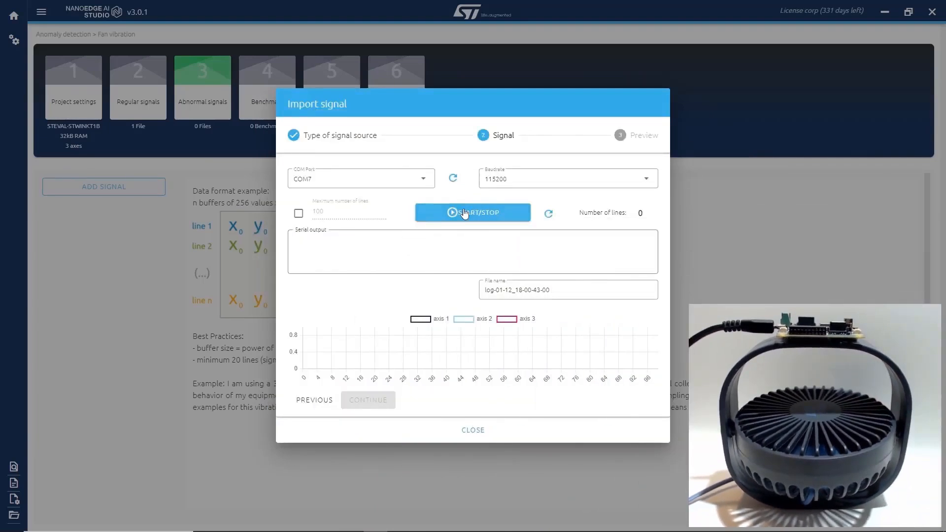
Record about 30 lines of vibration with the fan tilted, import them as an abnormal signal and review its plots.
click(460, 213)
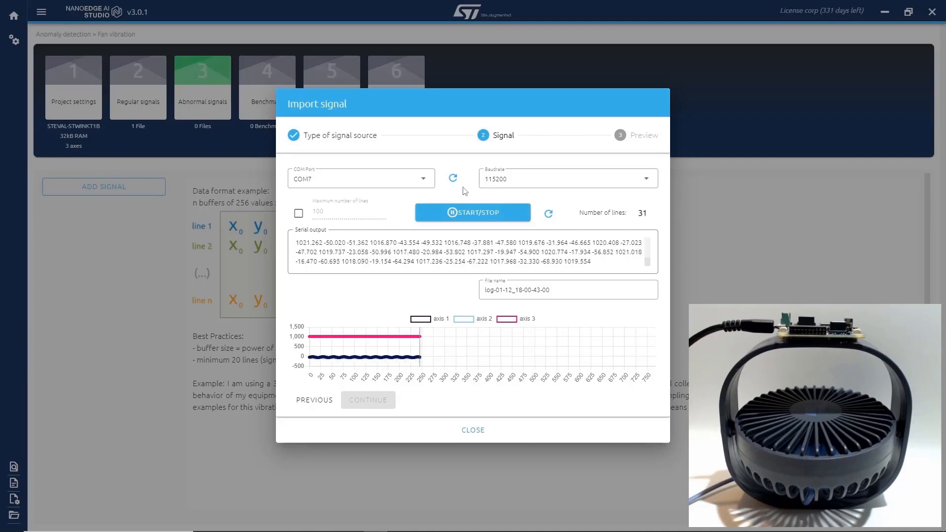
click(472, 213)
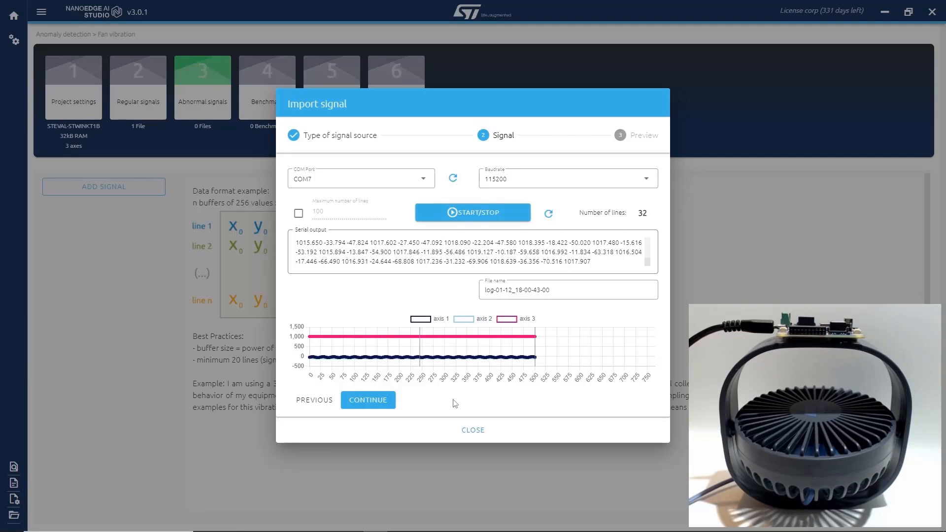
click(377, 403)
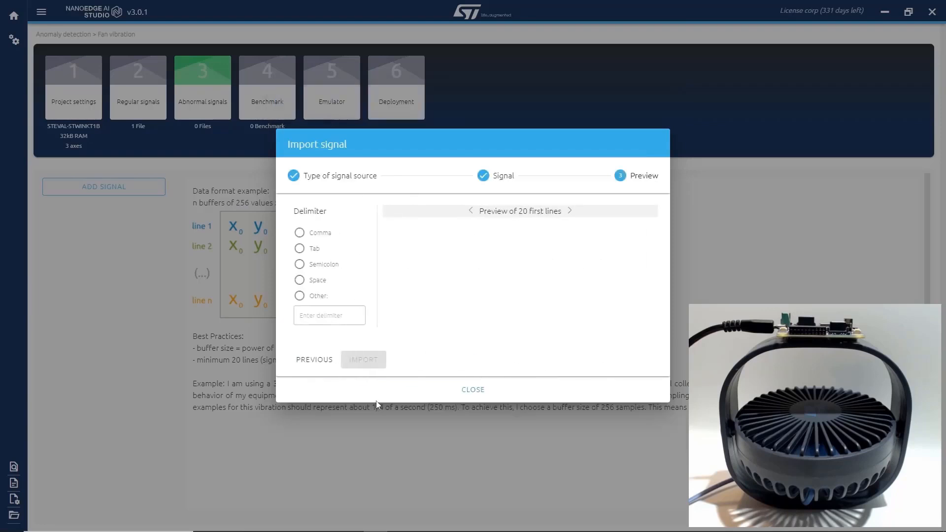
click(362, 364)
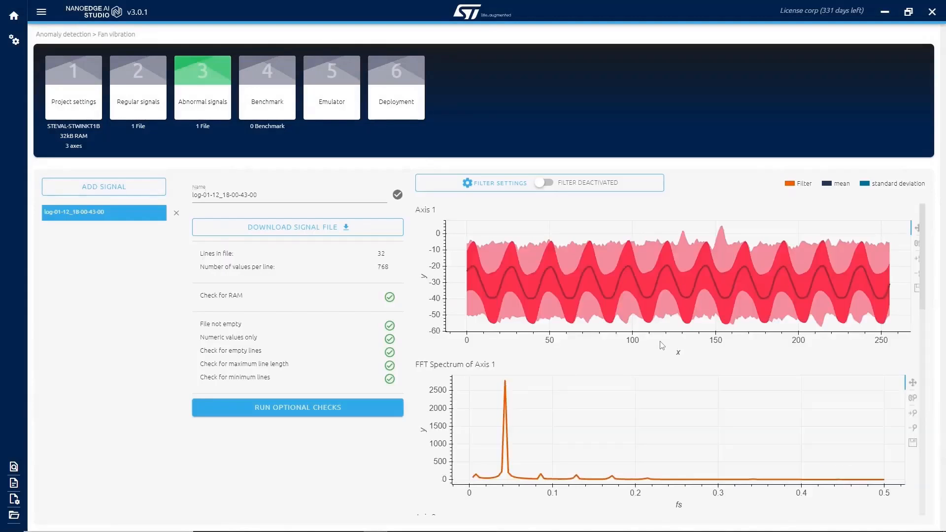
scroll(661, 347, down, 4)
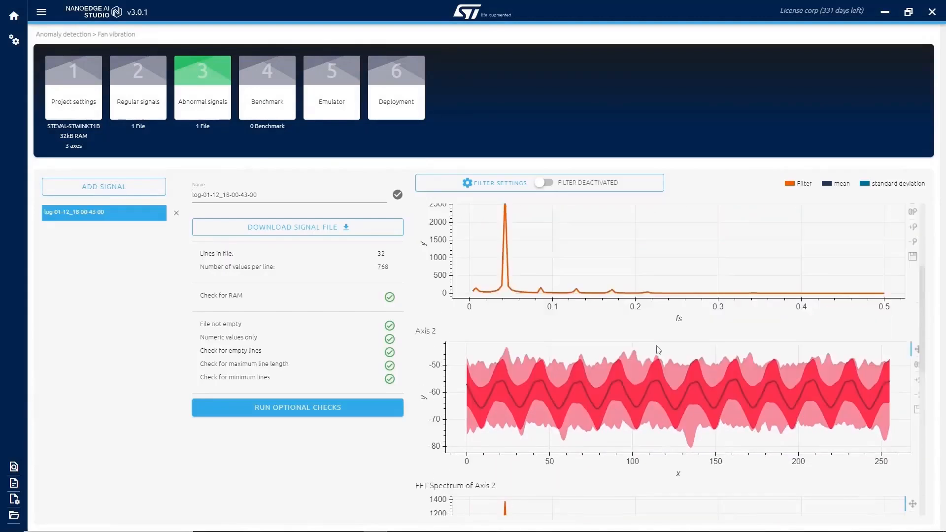
scroll(659, 350, up, 4)
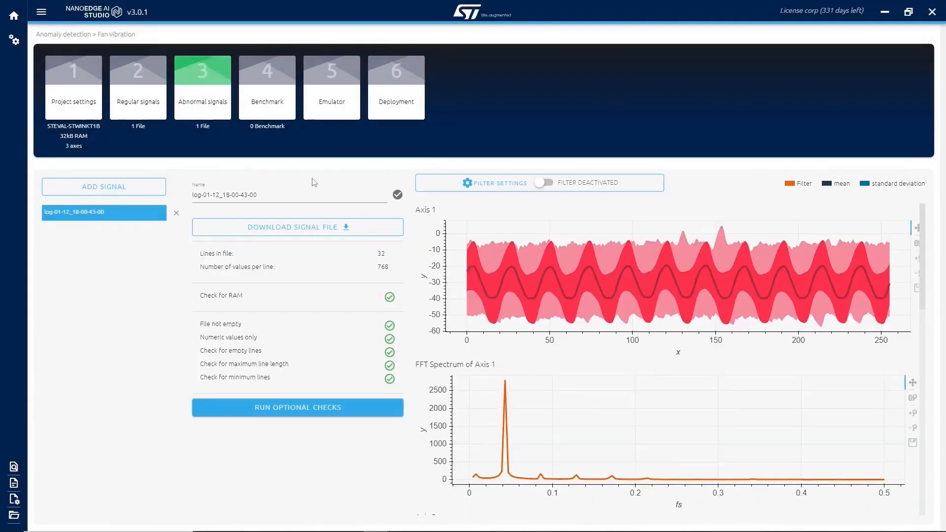
Start a new benchmark with regular signal log-01-12_17-58-35-00 and abnormal signal log-01-12_18-00-43-00, using 6 CPU cores.
click(276, 107)
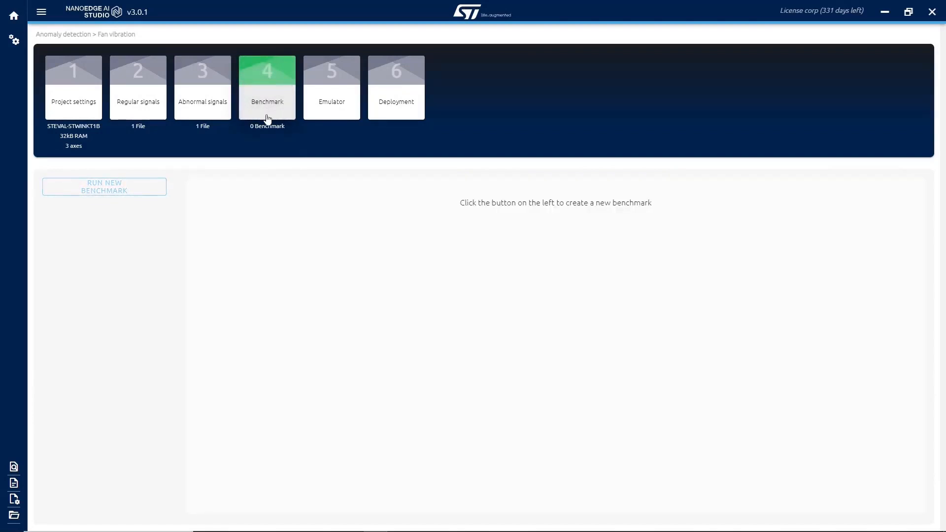
click(107, 189)
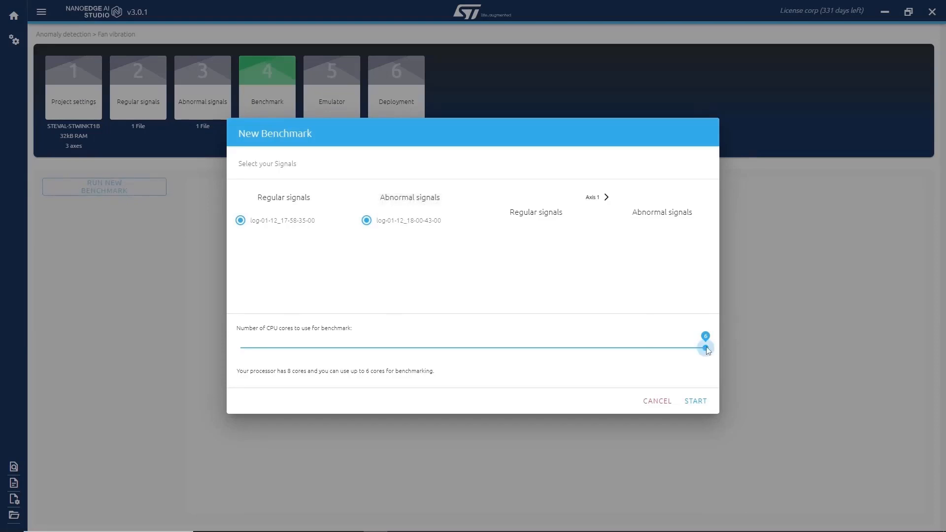
click(702, 407)
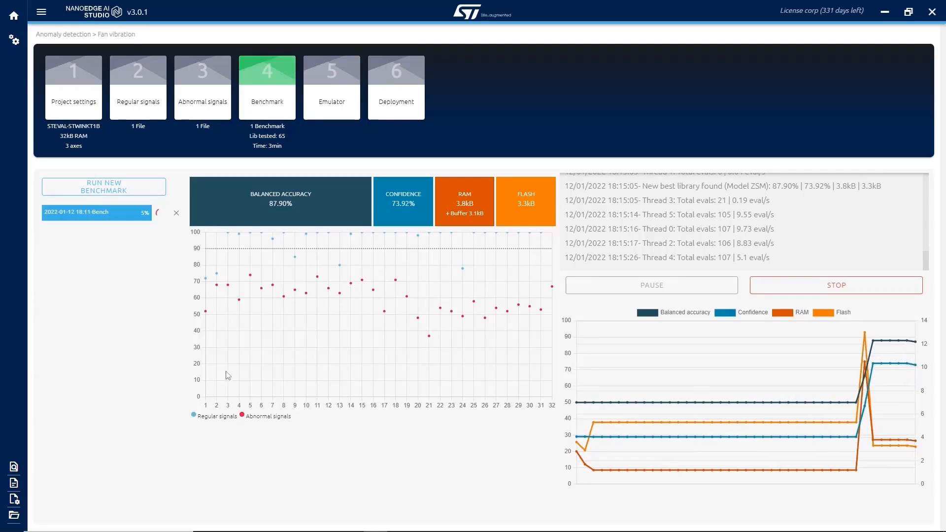
Examine the running benchmark's similarity scores for regular and abnormal signals, along with its balanced accuracy and confidence.
mouse_move(296, 258)
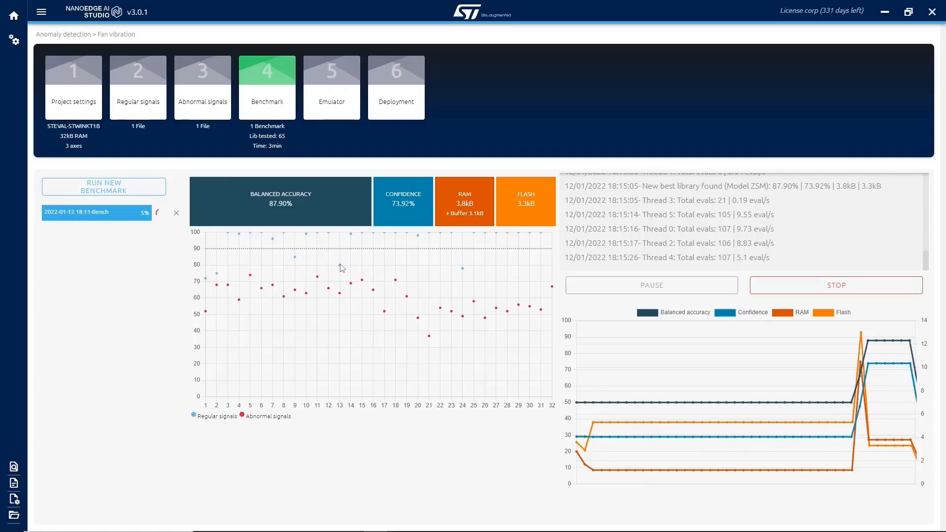
mouse_move(349, 249)
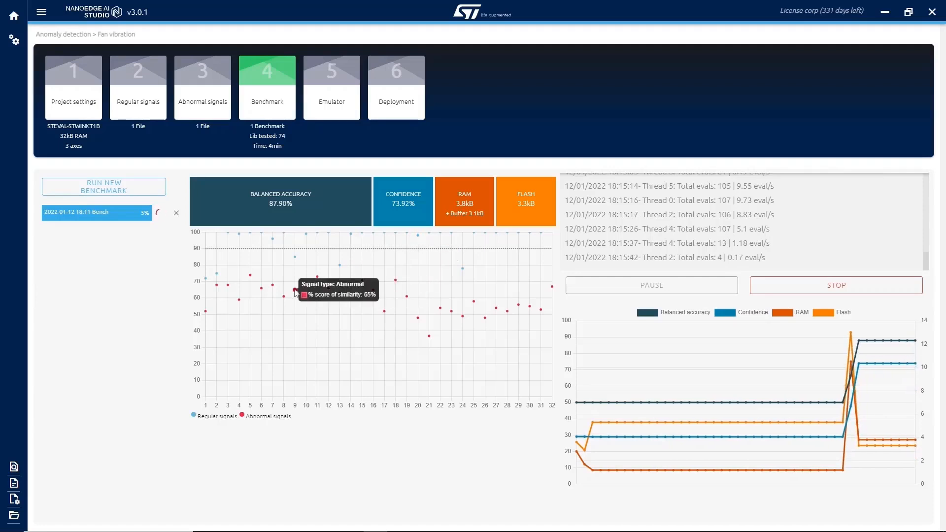
mouse_move(240, 300)
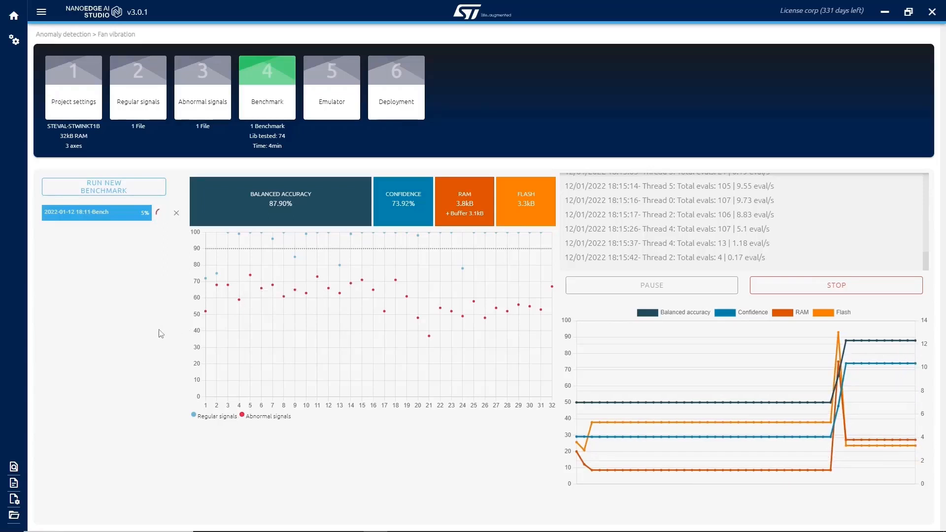
mouse_move(277, 200)
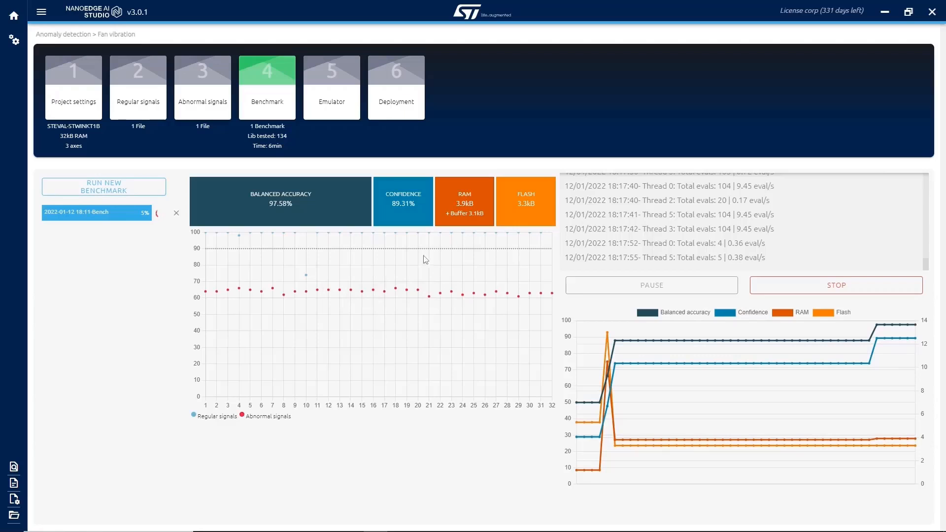
mouse_move(402, 201)
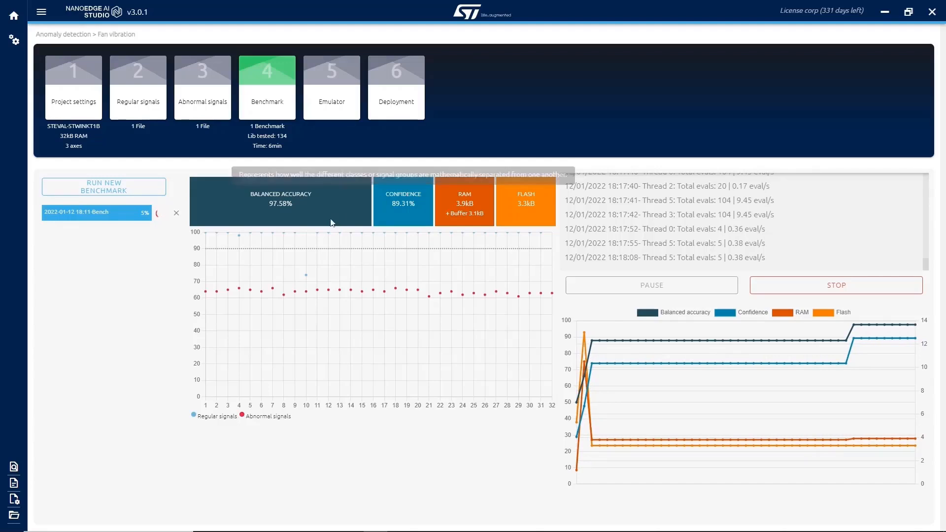
mouse_move(286, 237)
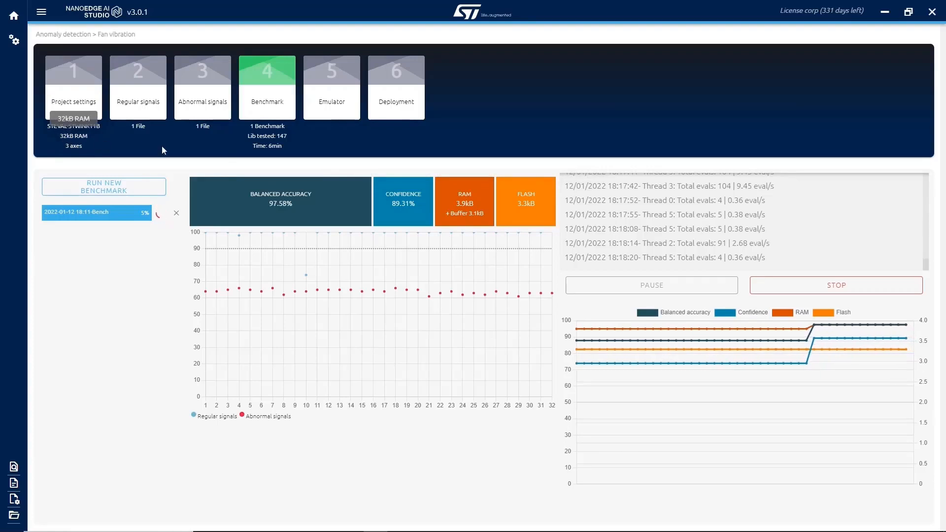
Stop the running benchmark and compare the resulting libraries by balanced accuracy, confidence, RAM and flash.
drag(455, 201, 474, 207)
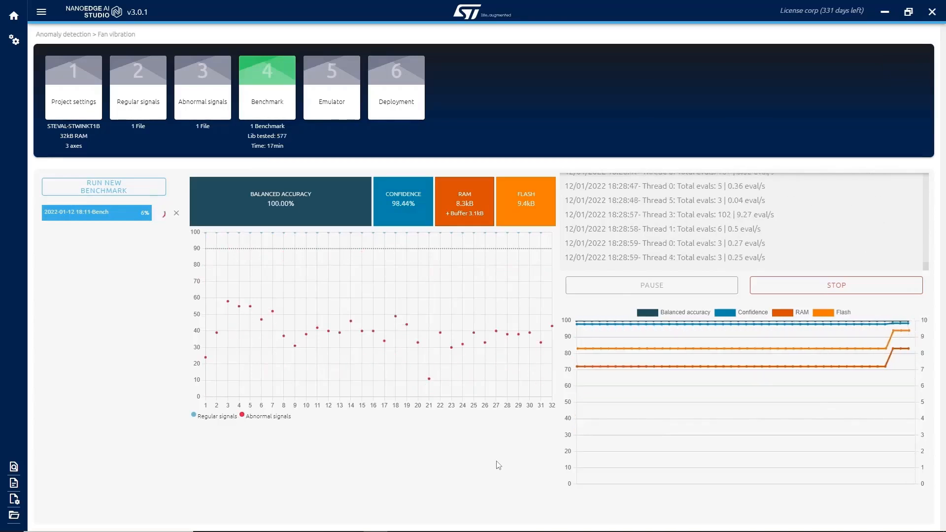
click(837, 290)
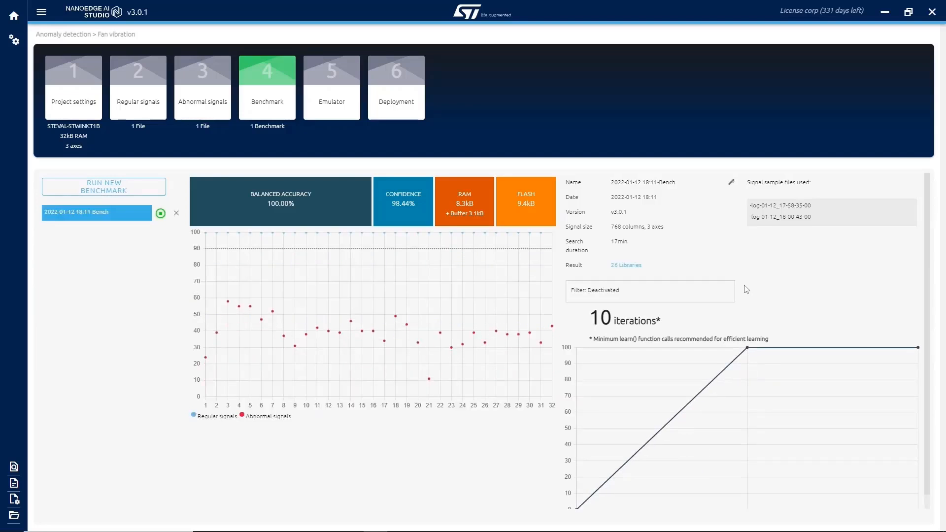
click(627, 266)
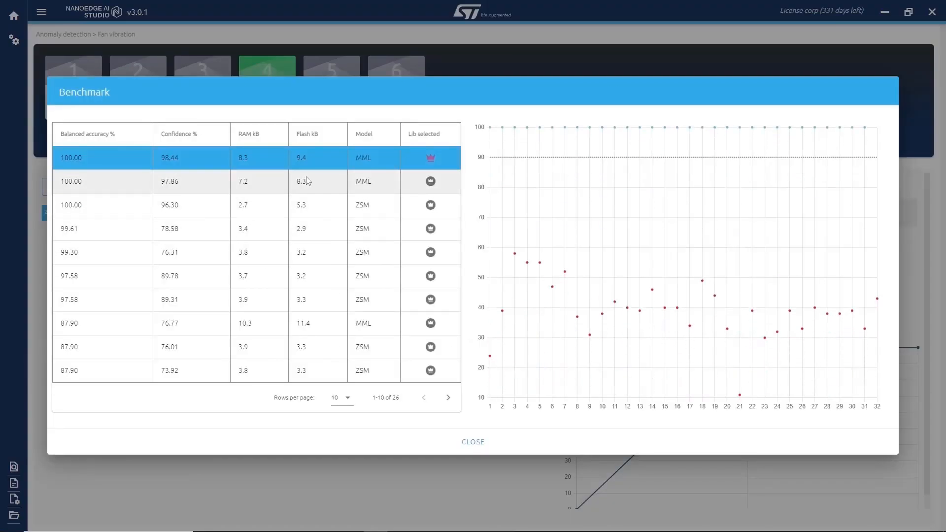
drag(238, 254, 310, 258)
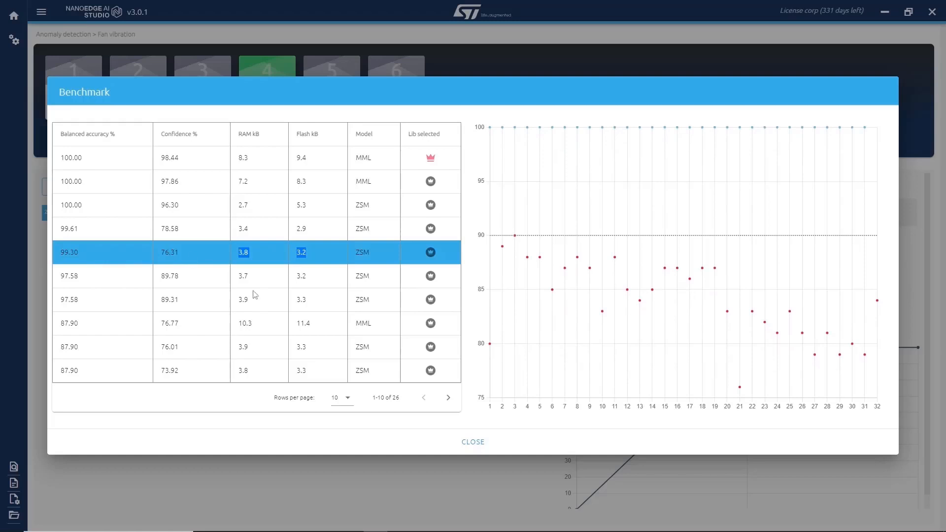
click(468, 441)
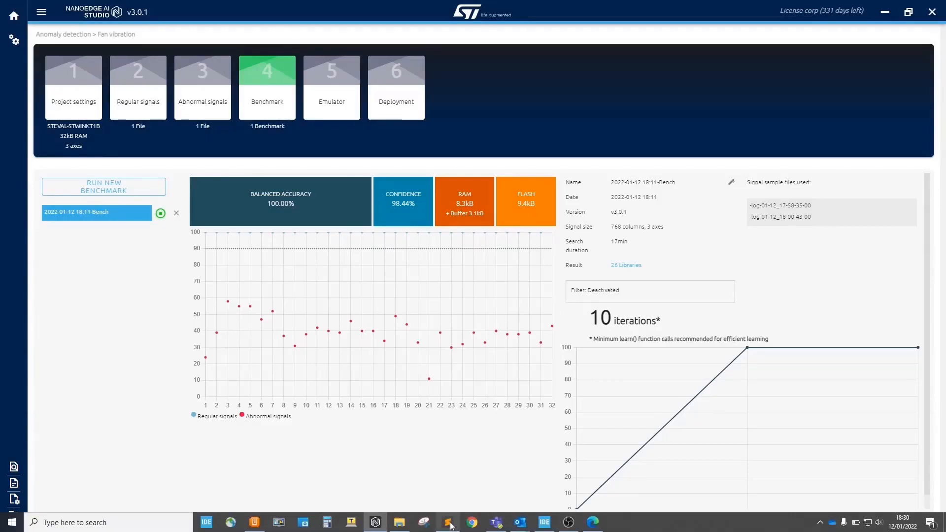
Switch to the code editor and examine the NEAI init, learn and detect functions and the similarity argument in new_example_anomaly_detection.cpp.
click(451, 524)
scroll(473, 337, down, 10)
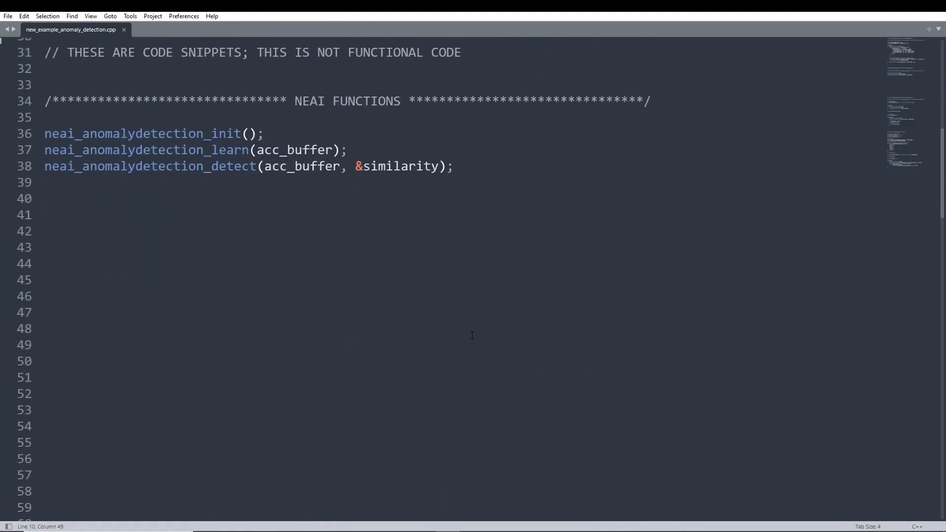
double_click(145, 128)
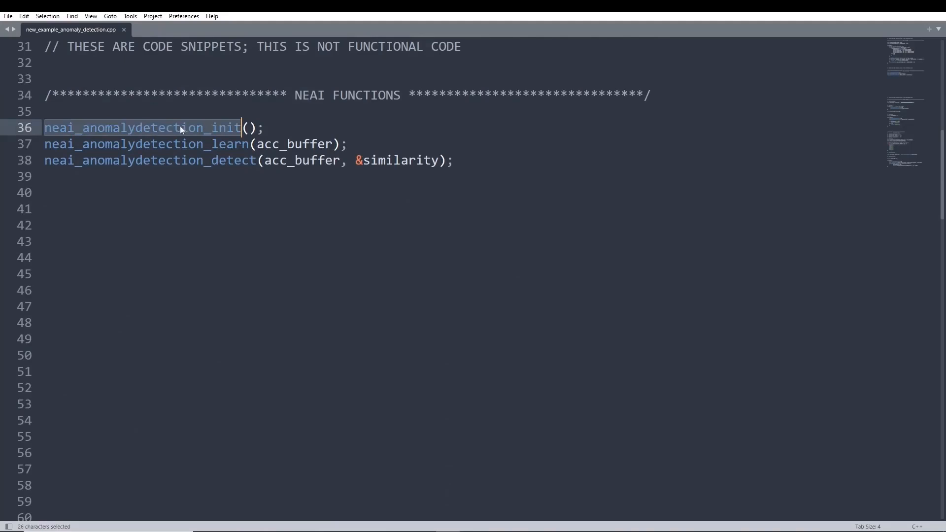
click(273, 127)
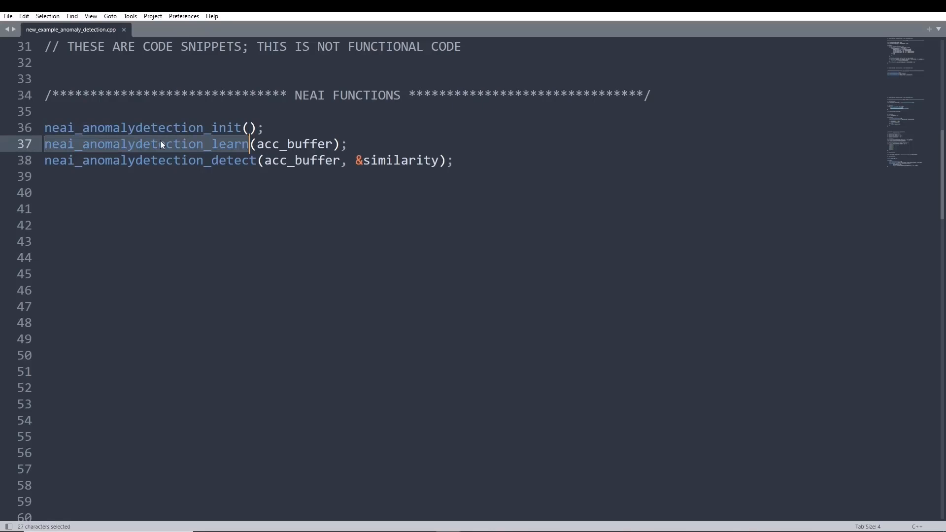
click(249, 147)
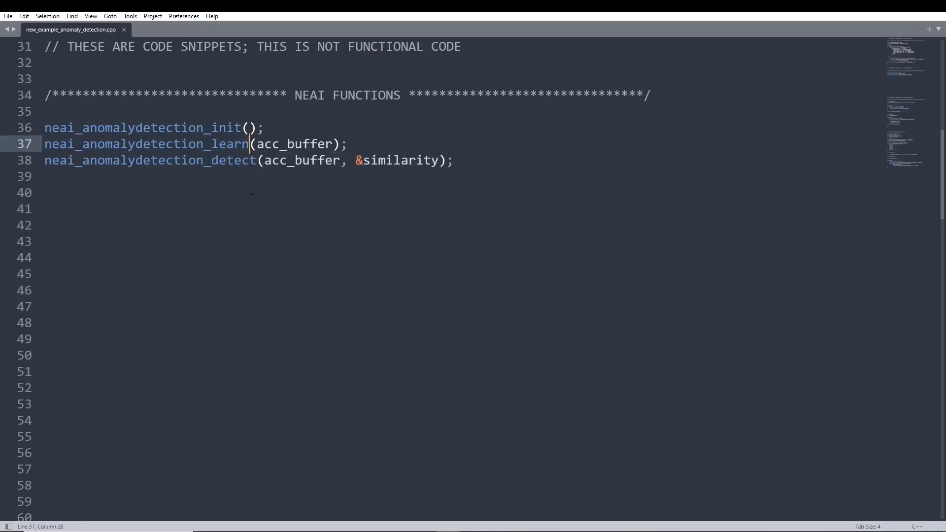
double_click(186, 161)
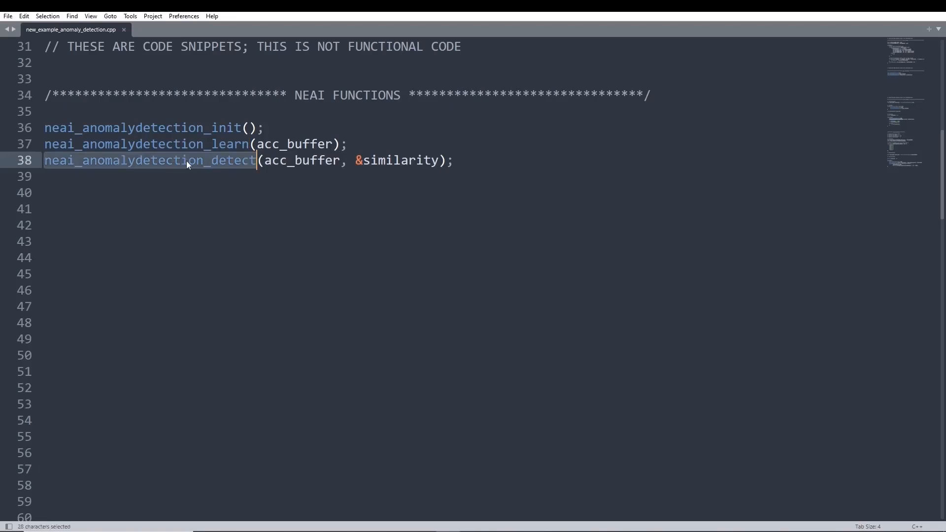
click(257, 162)
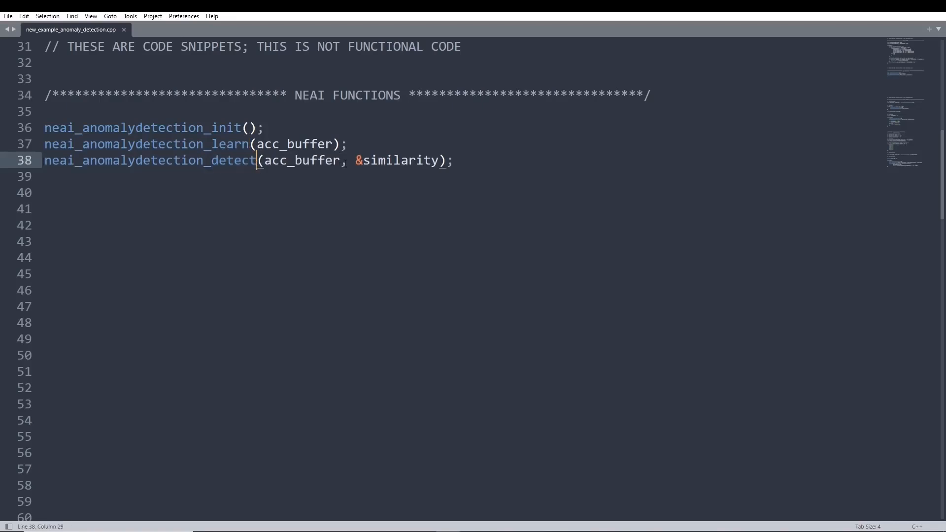
double_click(381, 162)
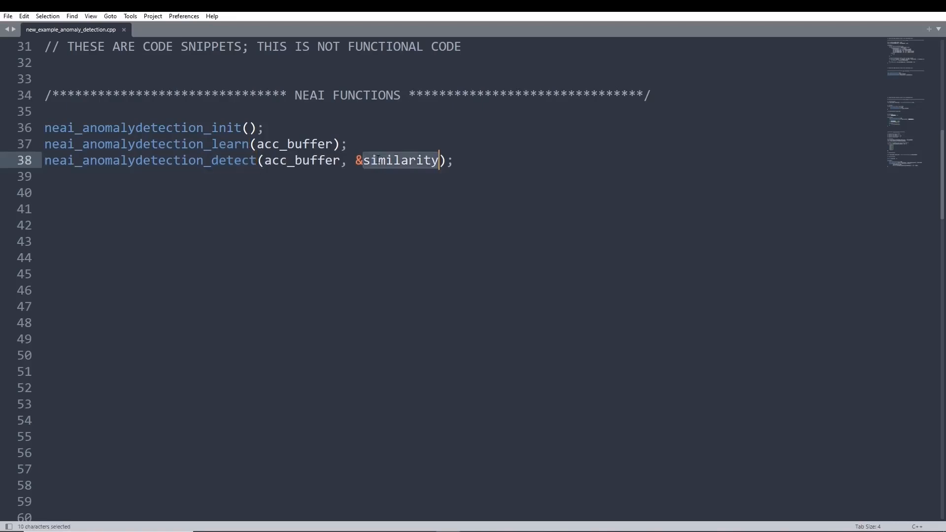
click(378, 161)
click(458, 161)
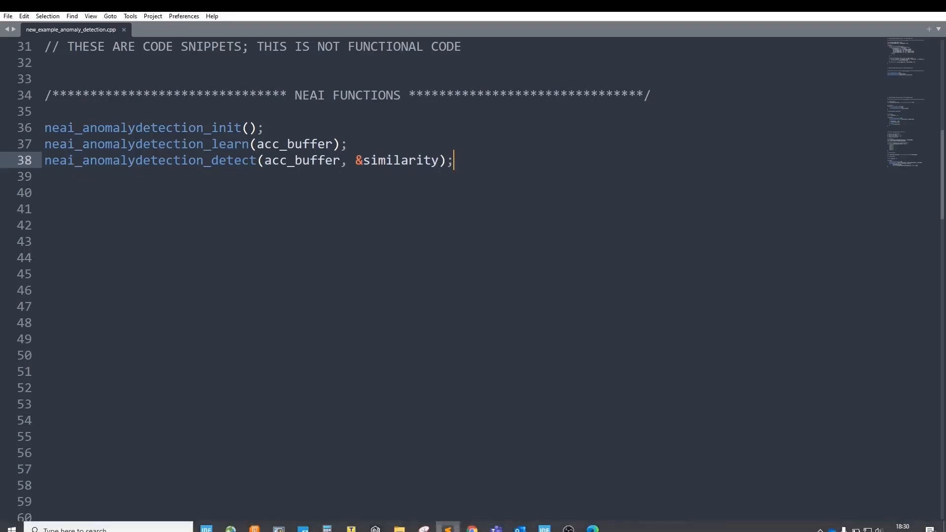
Switch to NanoEdge AI Studio, initialize the library emulator and learn 16 regular signals from serial (USB) on COM7 at 115200 baud.
click(376, 522)
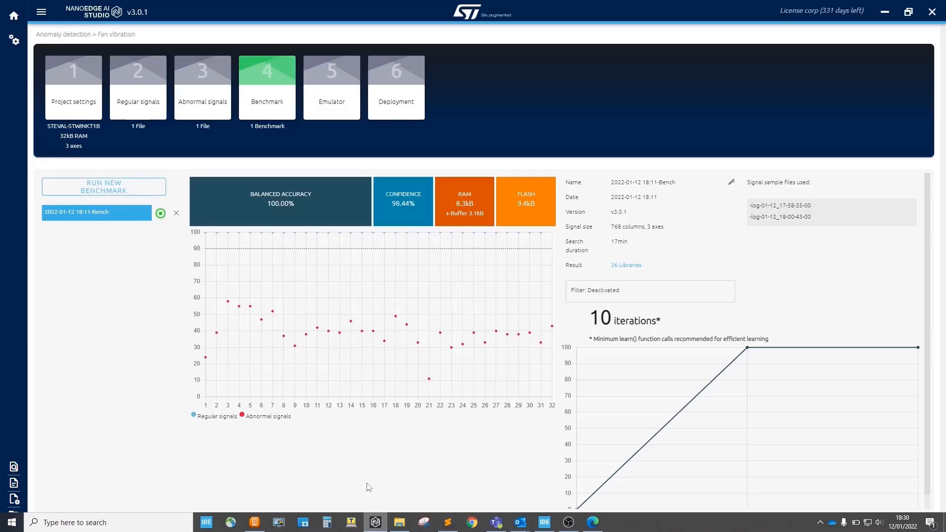
click(340, 93)
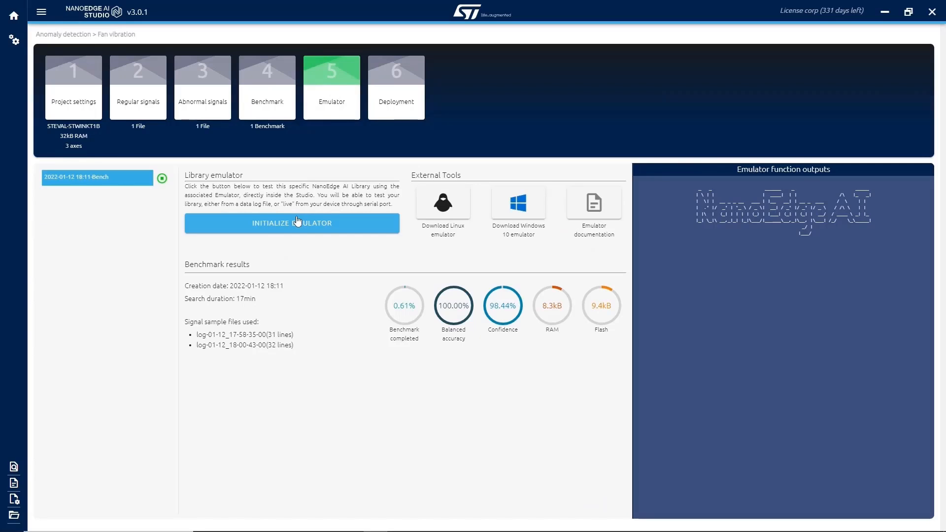
click(297, 222)
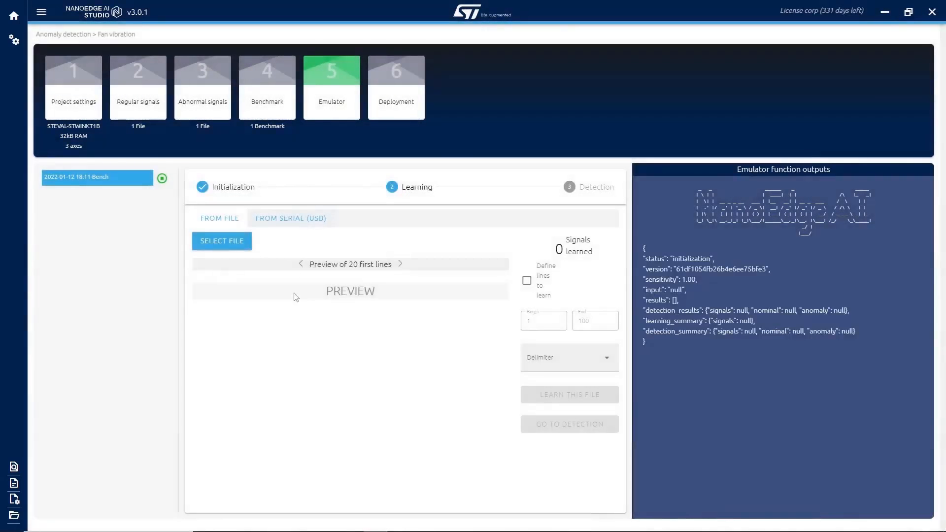
click(292, 219)
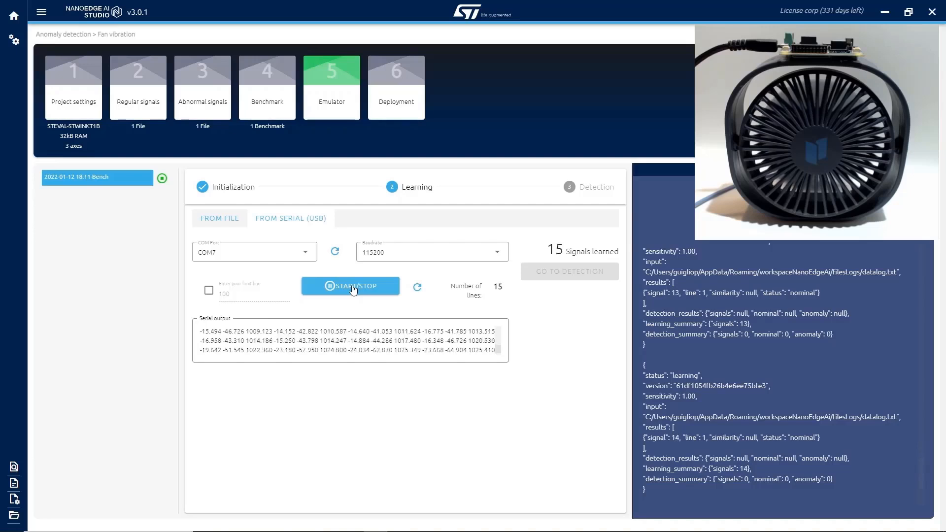
click(354, 290)
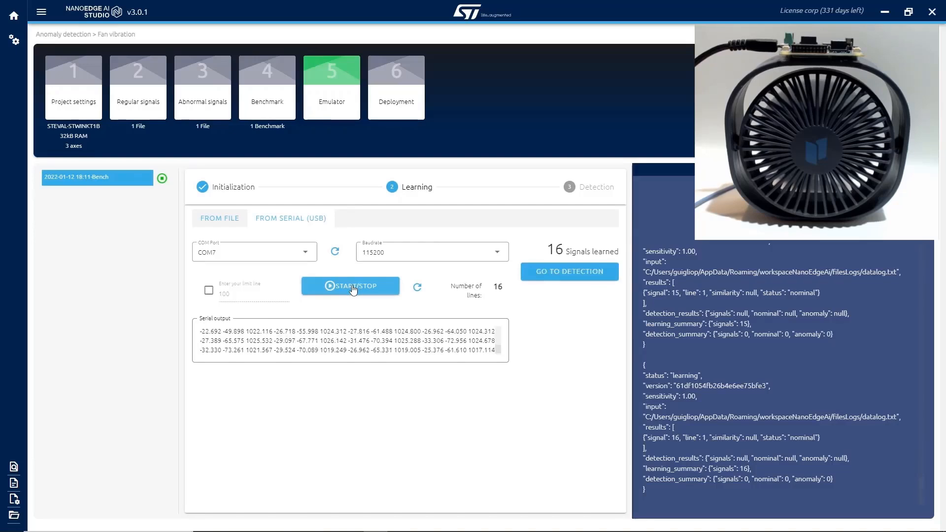
Run live detection from serial (USB) on COM7 at 115200 baud for 26 lines, checking the similarity score with sensitivity 1.
click(570, 273)
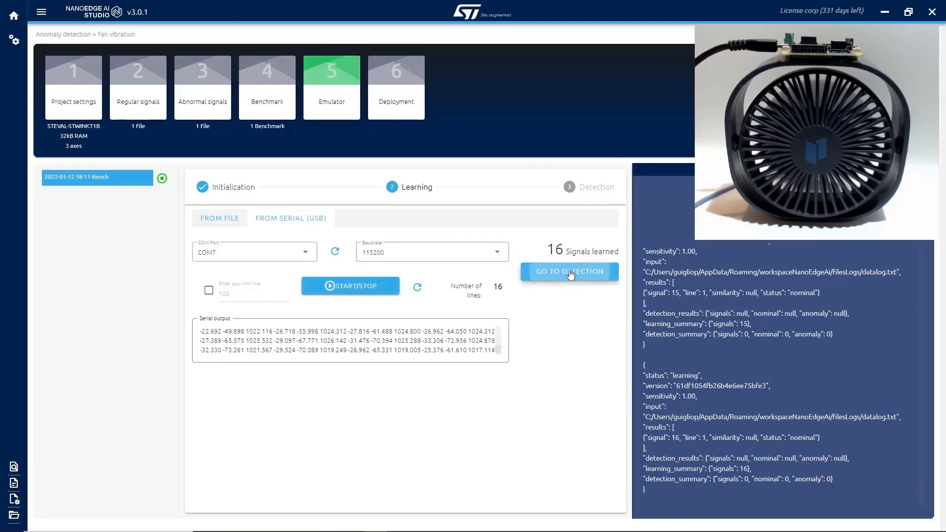
click(297, 229)
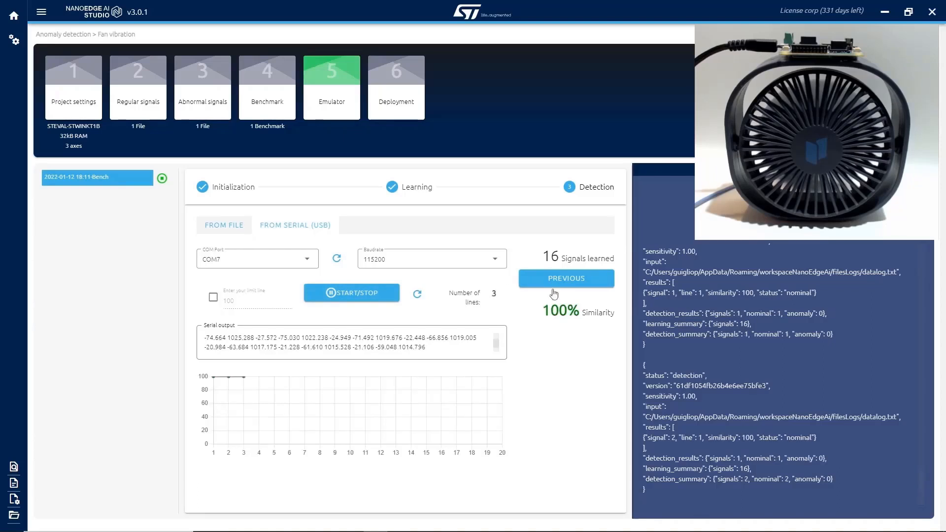
drag(542, 311, 582, 309)
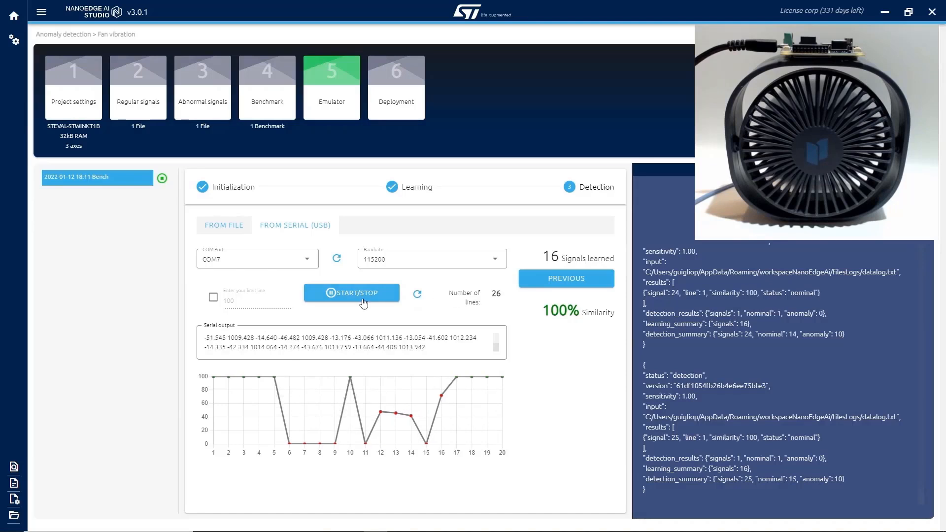
click(361, 299)
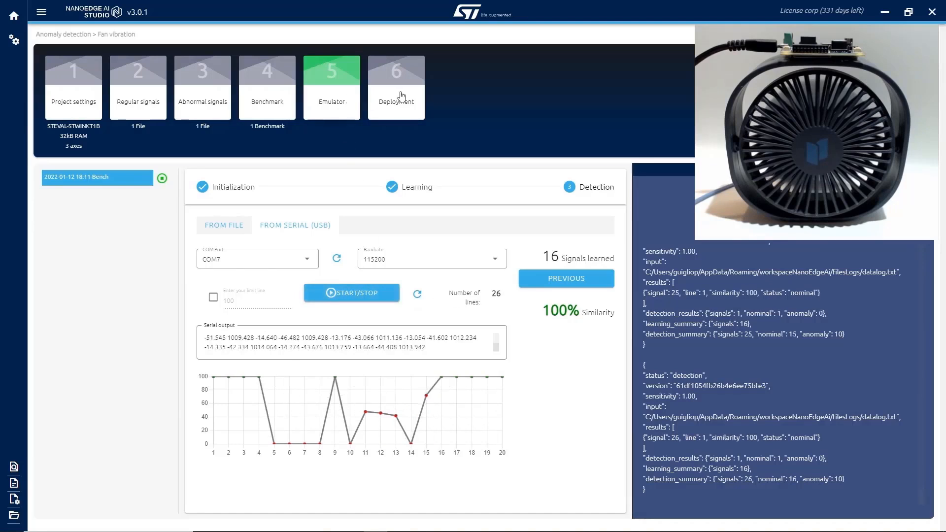
click(396, 95)
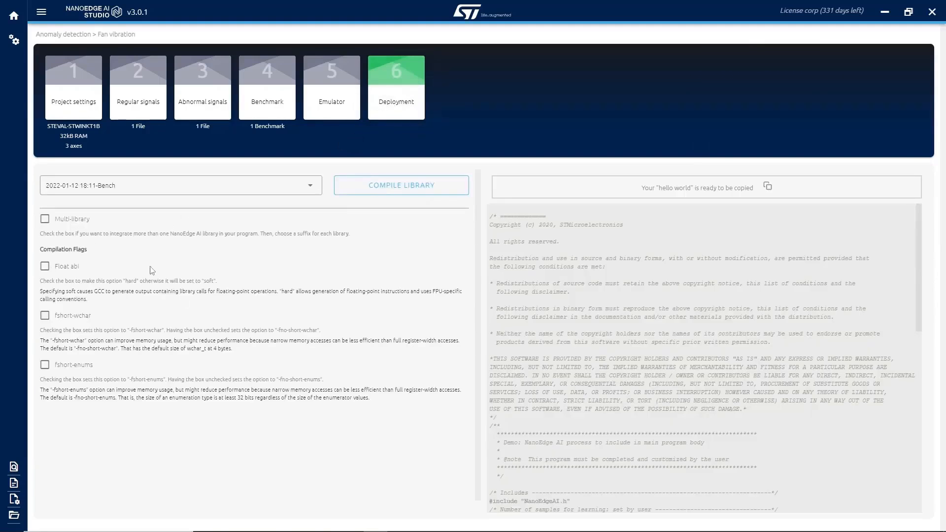
click(44, 266)
click(404, 186)
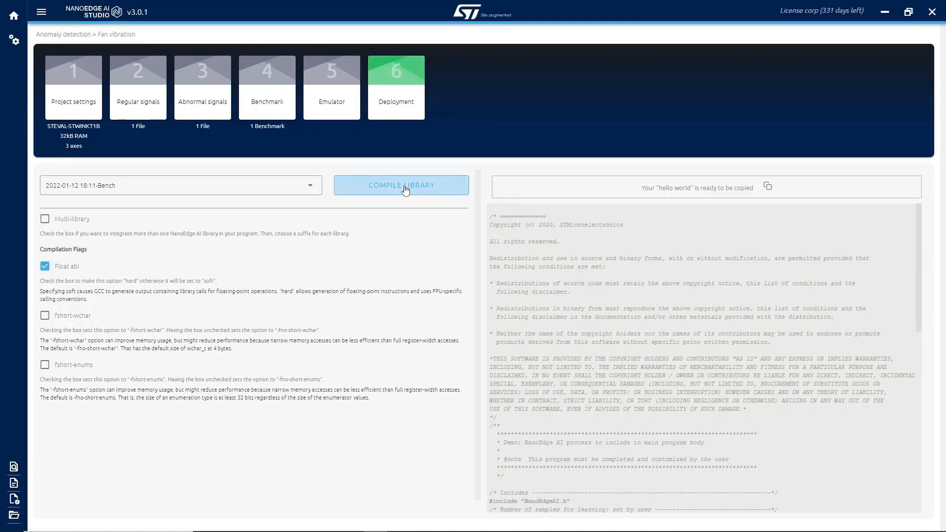
click(405, 192)
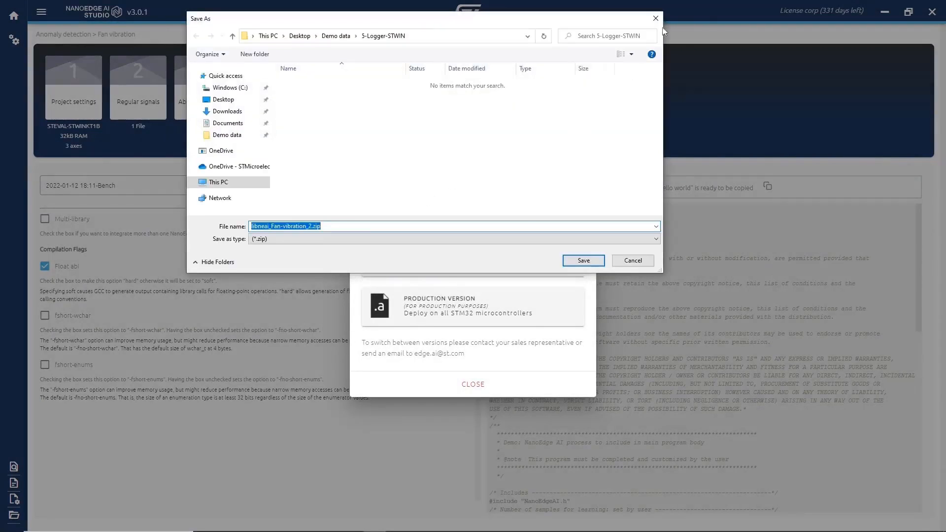
click(656, 19)
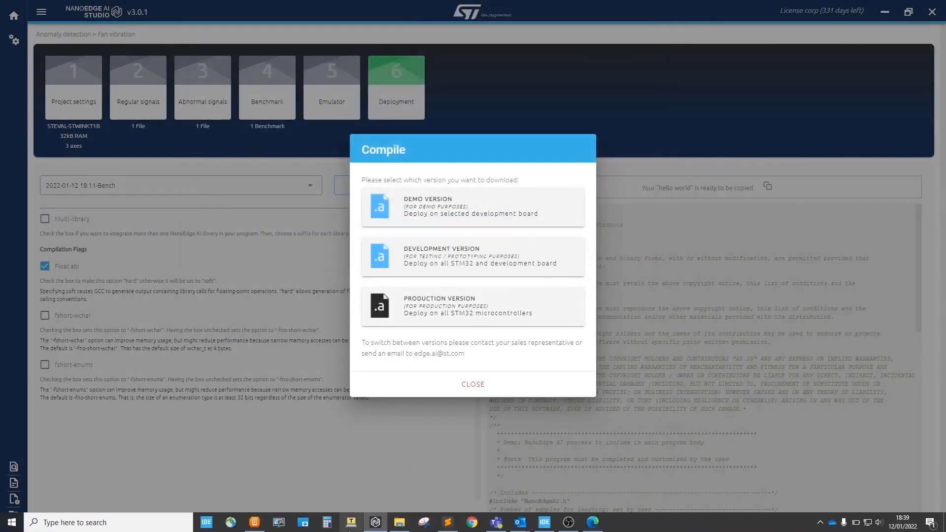
Switch to File Explorer and inspect libneai.a and NanoEdgeAI.h in the libneai_Fan-vibration_2.zip archive.
click(400, 522)
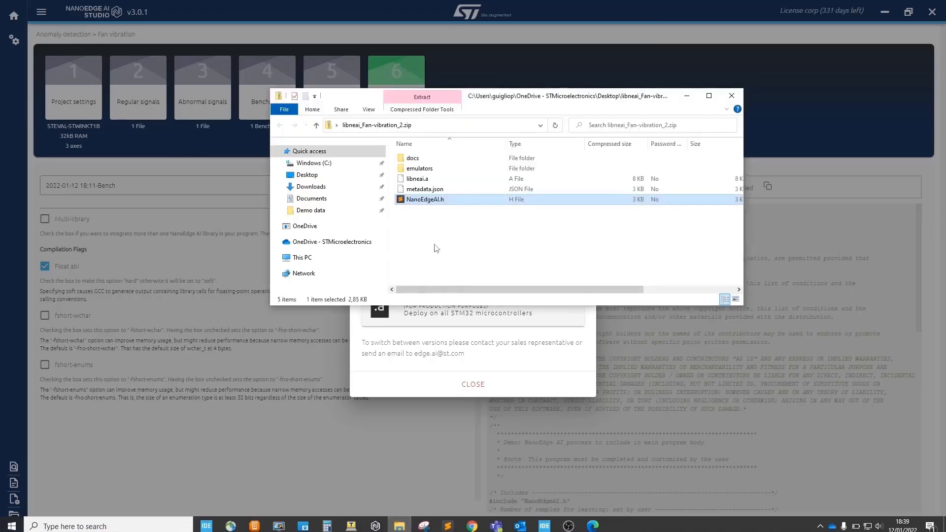
click(440, 180)
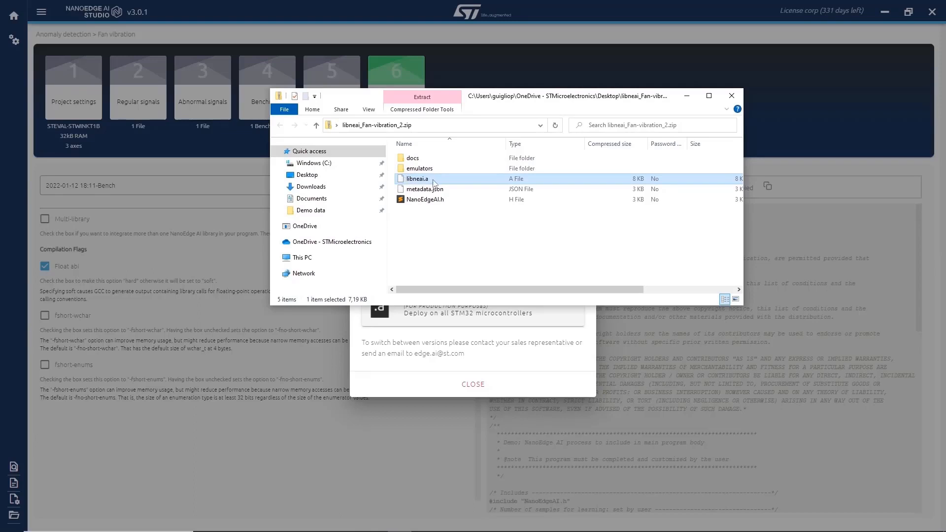
click(457, 202)
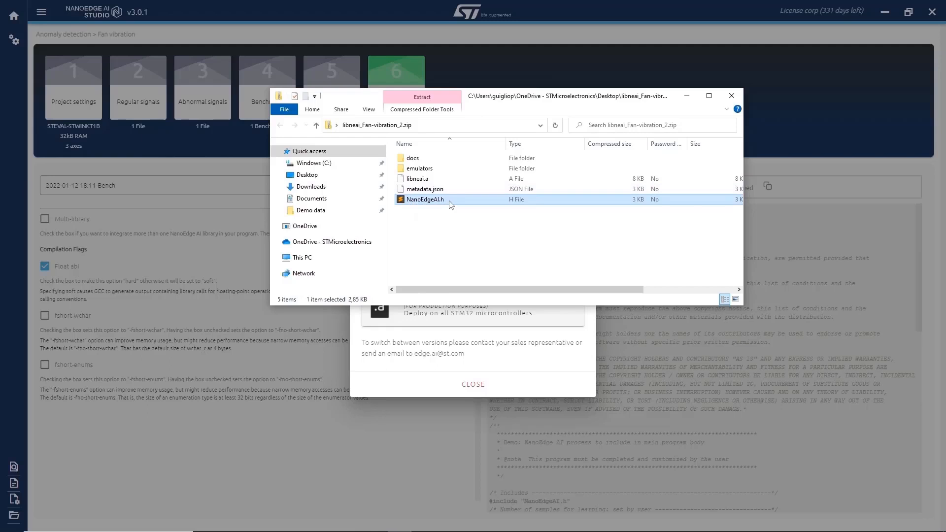
Switch to STM32CubeIDE, locate libneai.a in the stwin project, set NEAI_MODE to 1 in main.c and launch the project in debug.
mouse_move(446, 529)
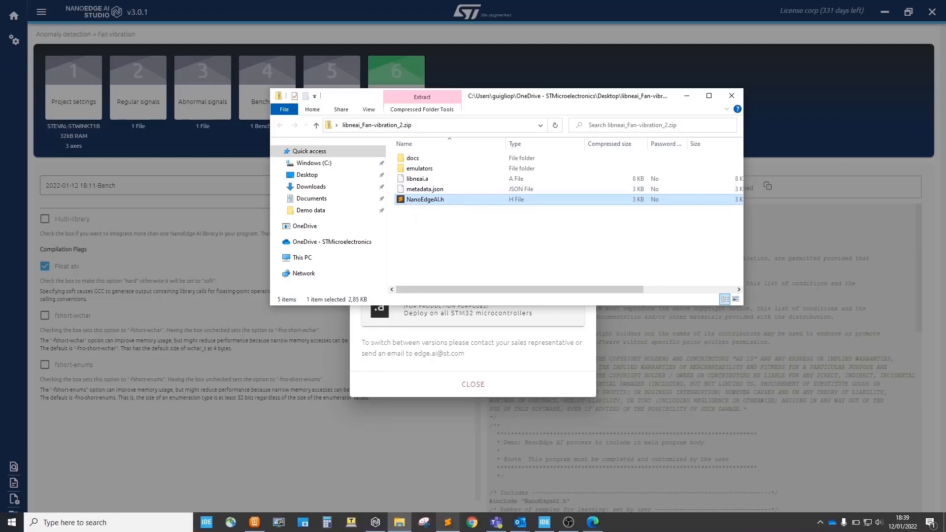
click(545, 522)
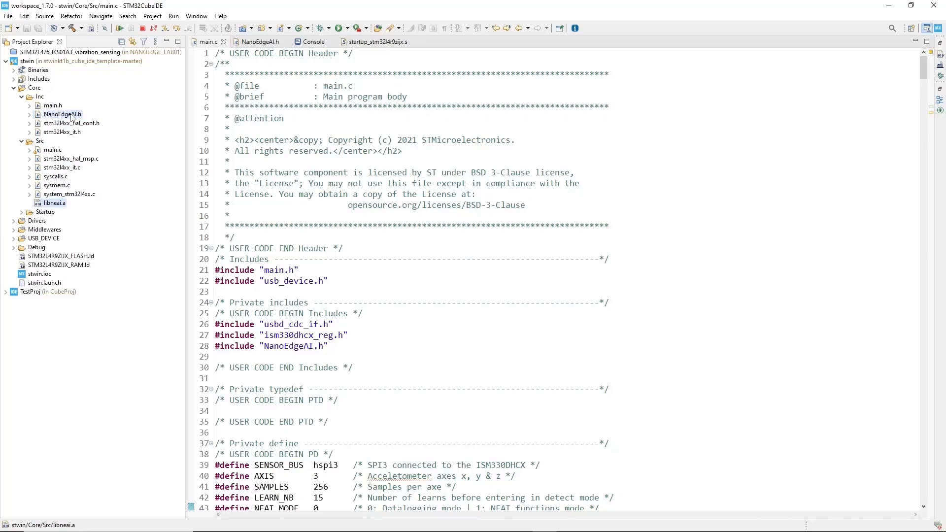
click(55, 204)
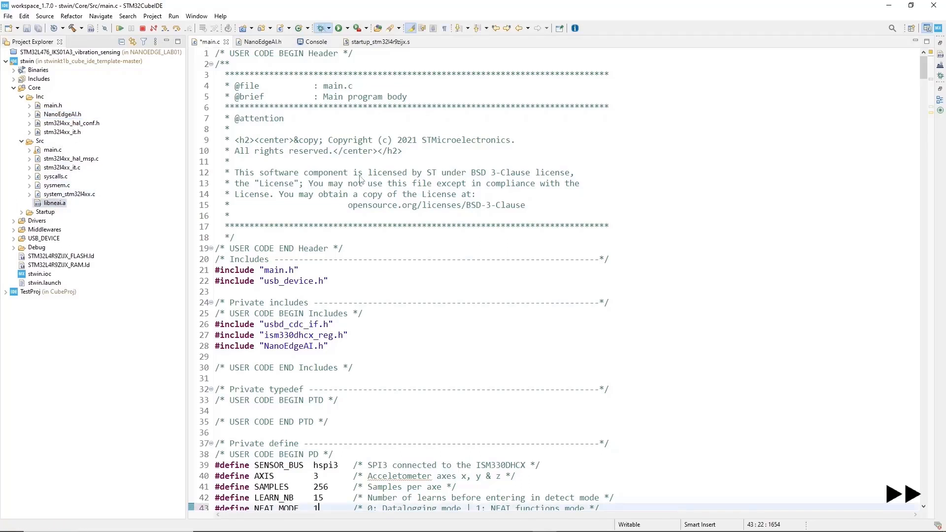
click(321, 28)
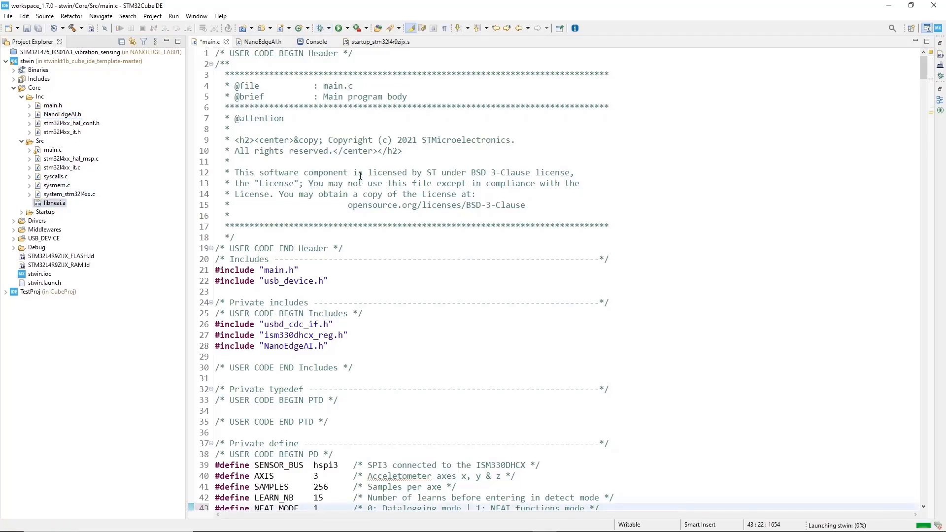
click(468, 312)
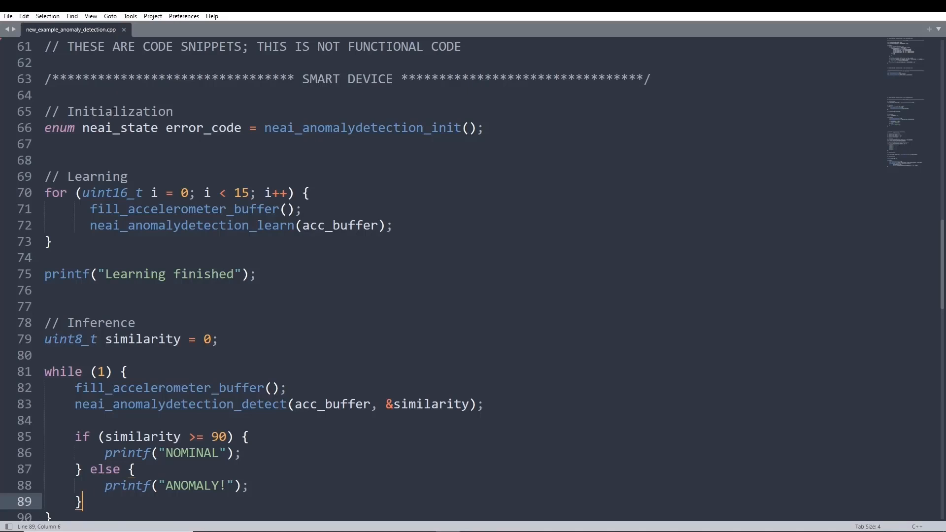
Switch to Sublime Text and examine the initialization call and the 15-iteration learning loop in new_example_anomaly_detection.cpp.
double_click(114, 112)
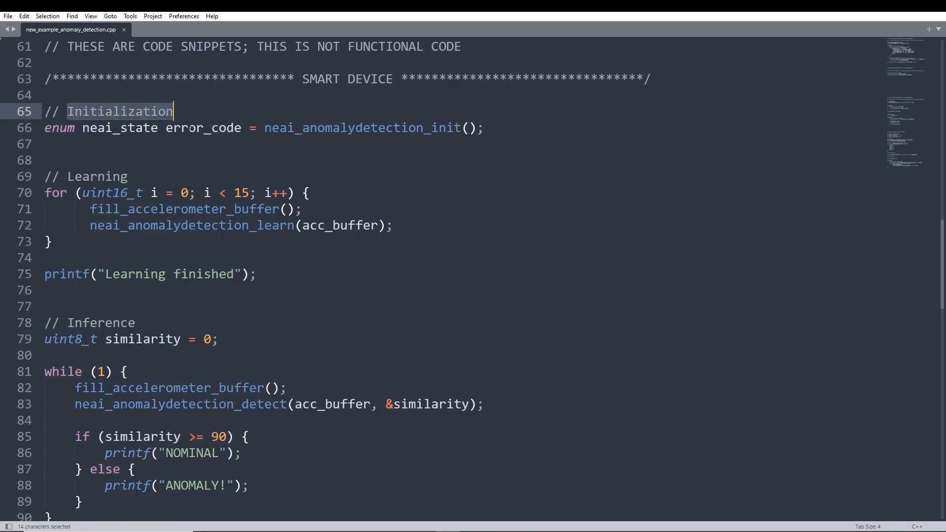
click(324, 128)
double_click(325, 130)
click(320, 143)
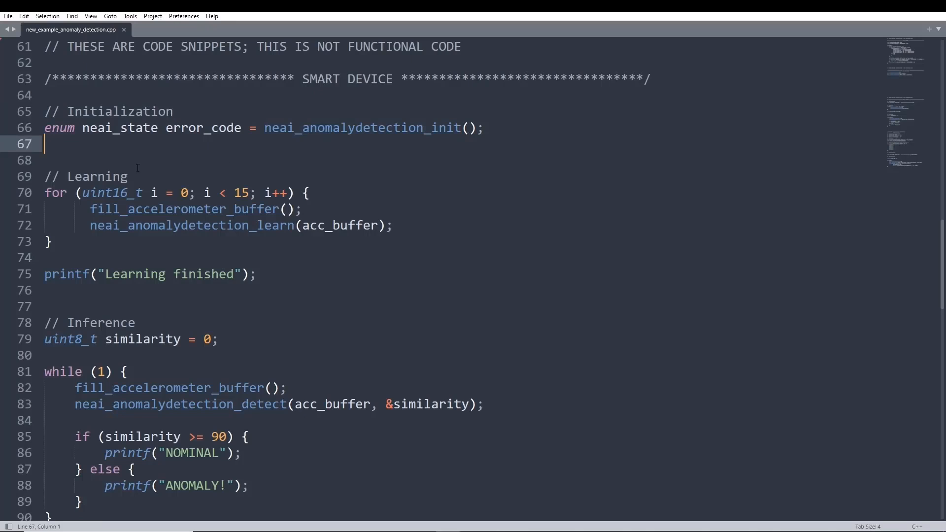
double_click(108, 177)
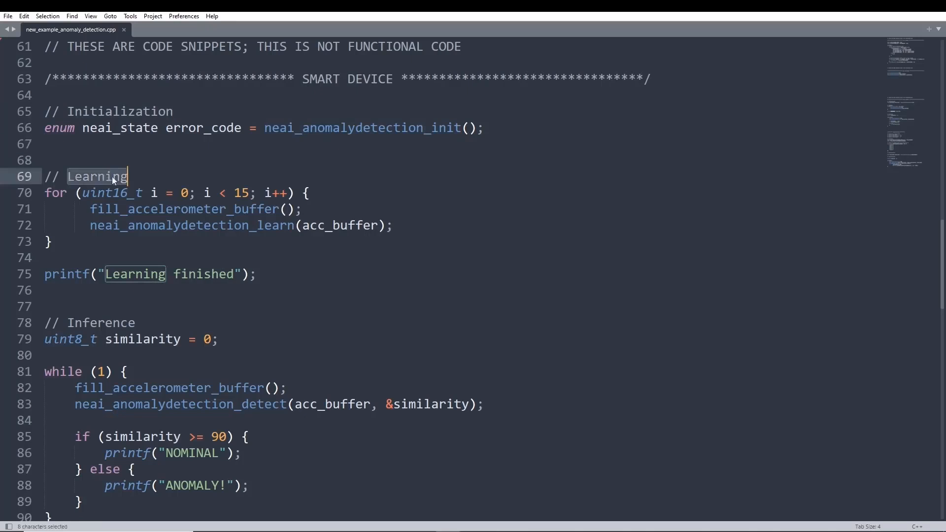
drag(234, 194, 251, 196)
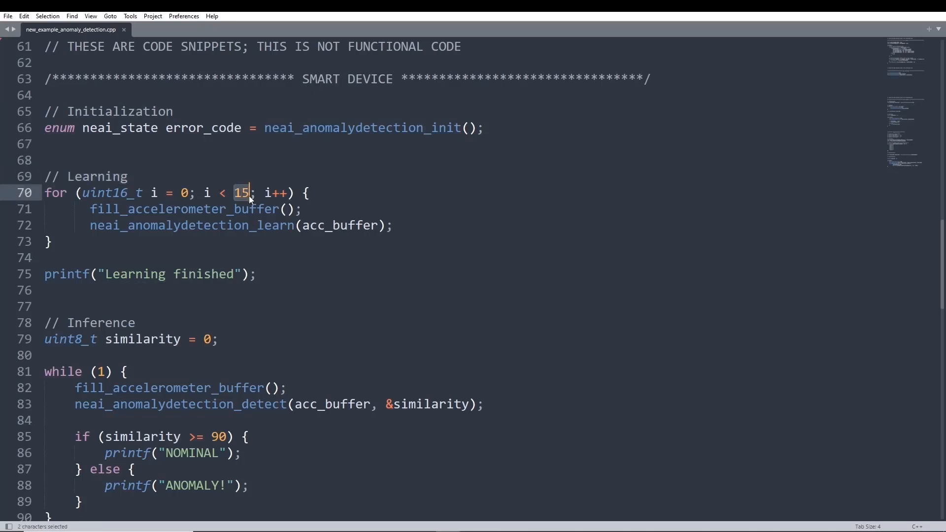
double_click(186, 212)
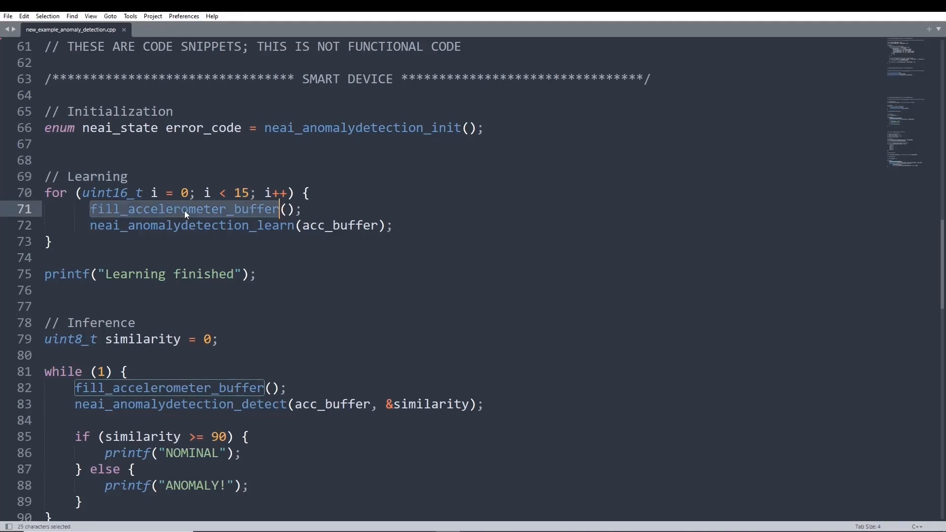
double_click(343, 227)
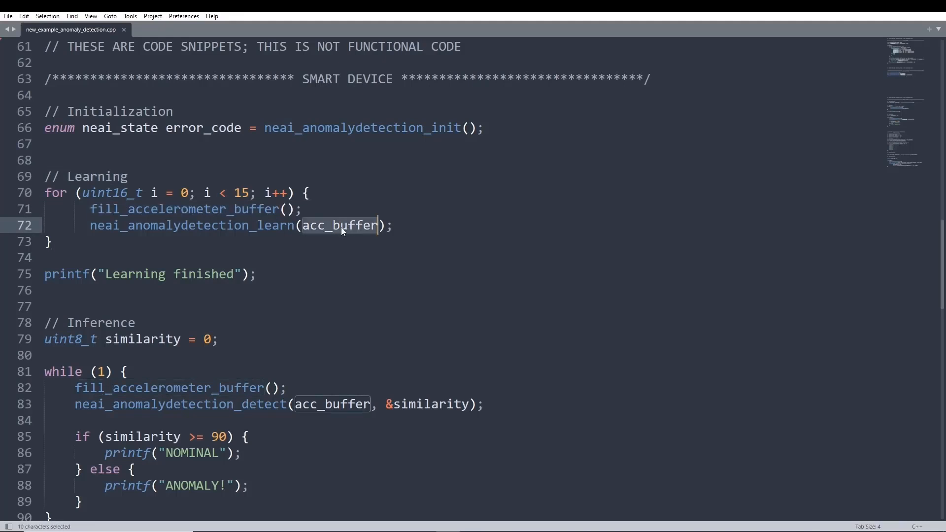
drag(295, 226, 257, 227)
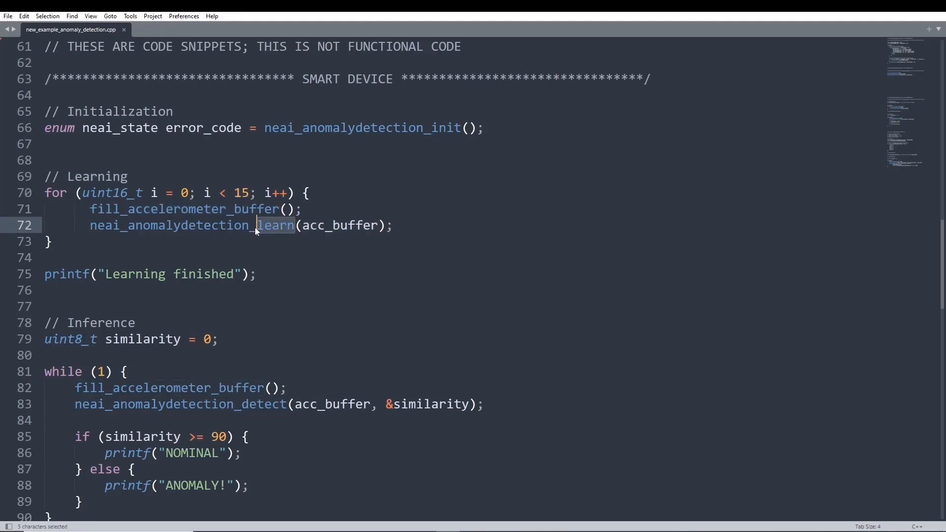
click(253, 239)
scroll(194, 259, down, 2)
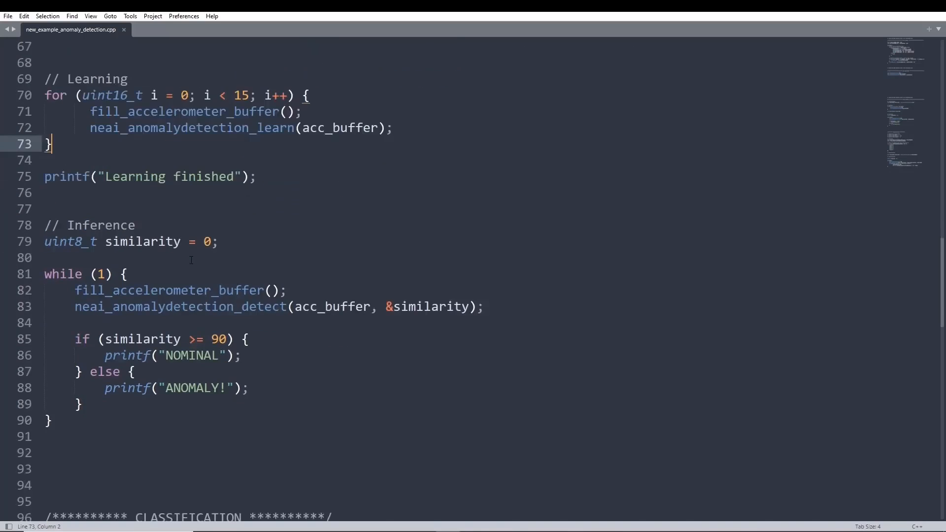
Examine the inference loop, from the neai_anomalydetection_detect call to the similarity threshold and its NOMINAL and ANOMALY branches.
scroll(181, 274, up, 1)
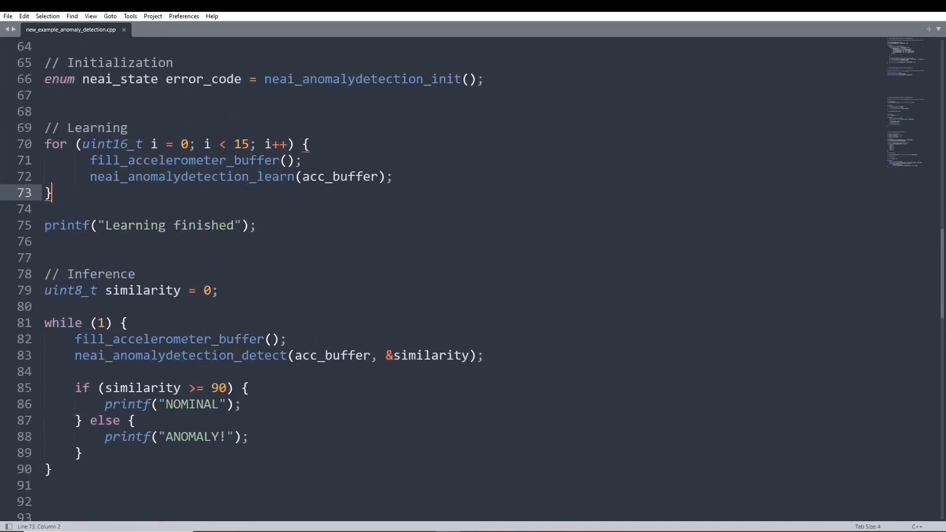
double_click(257, 354)
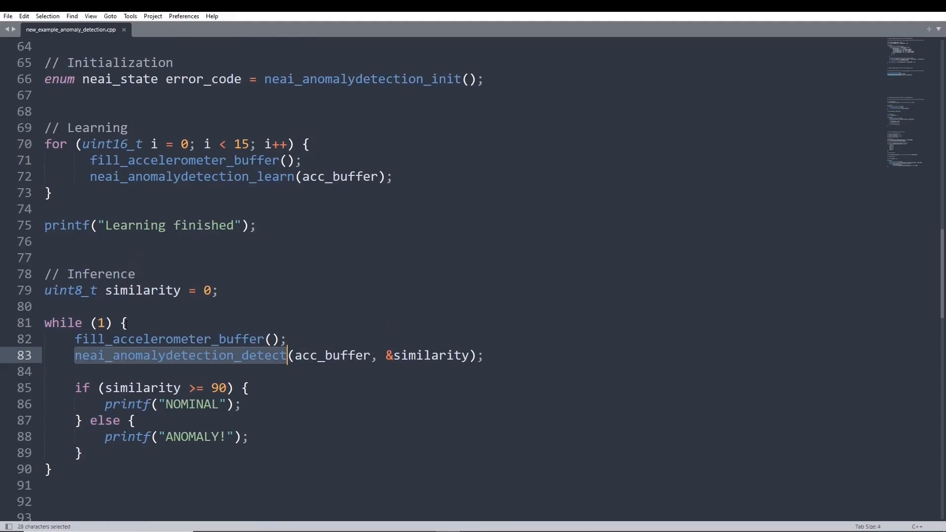
drag(125, 323, 46, 319)
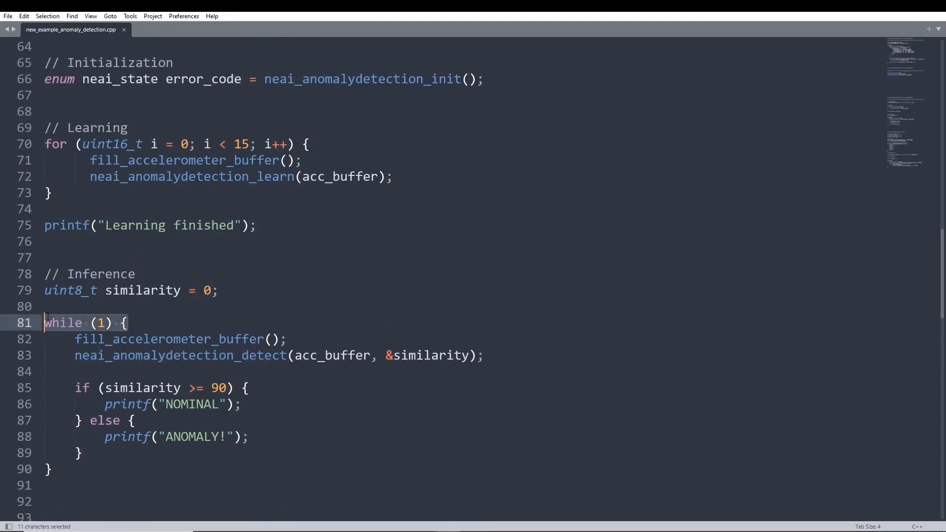
click(128, 323)
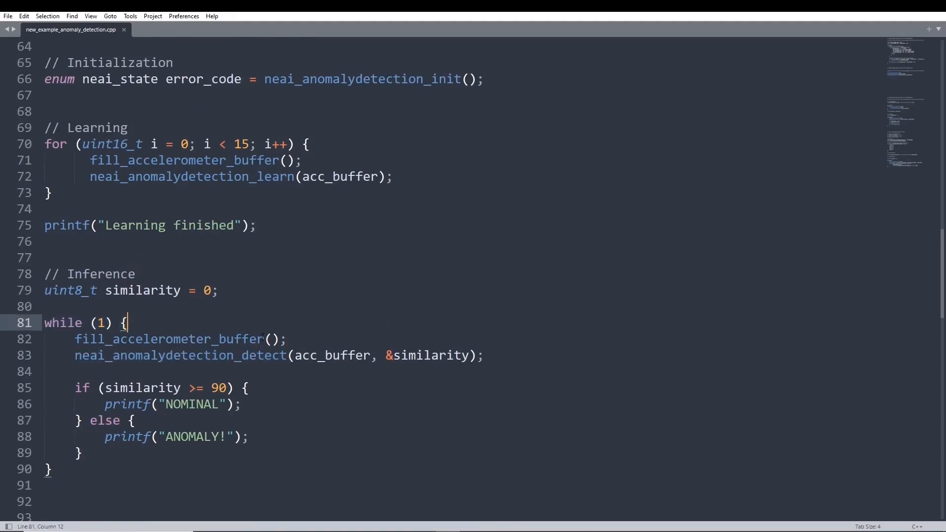
double_click(436, 357)
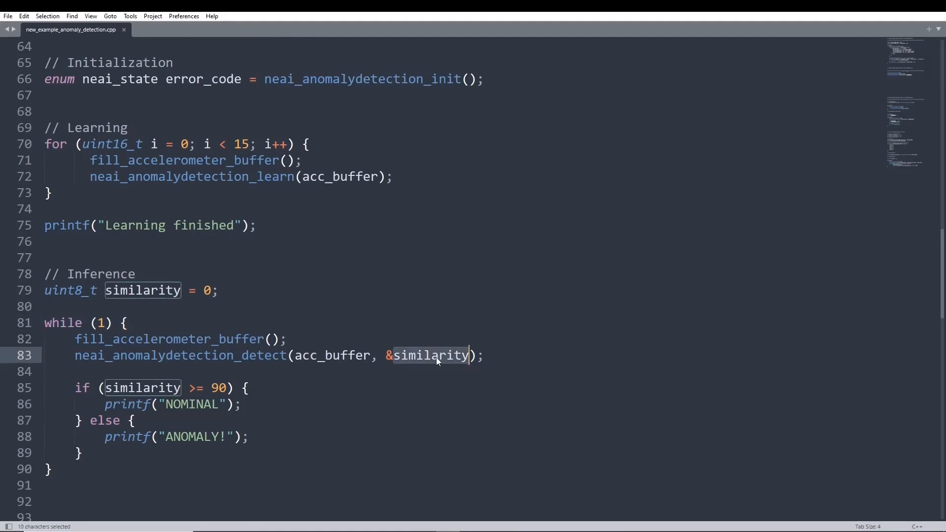
double_click(150, 390)
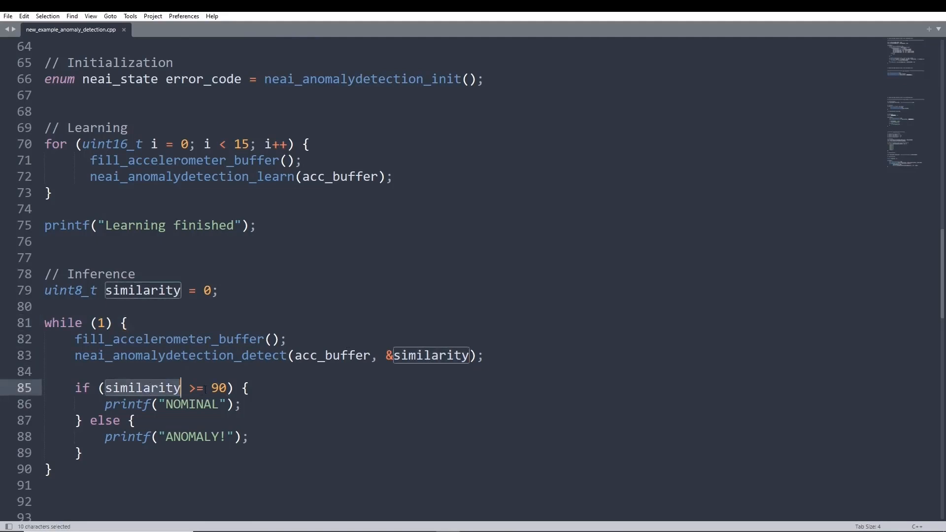
drag(212, 388, 226, 388)
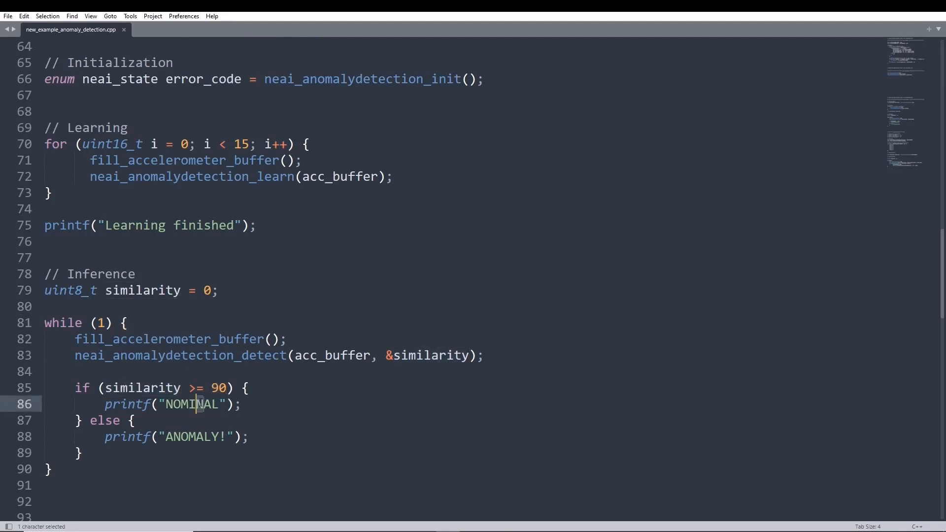
double_click(200, 403)
double_click(191, 436)
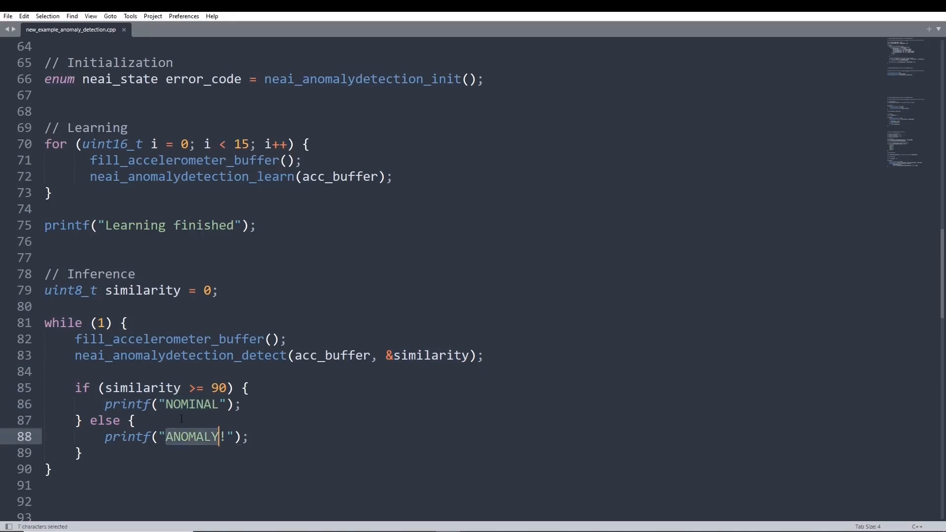
click(181, 419)
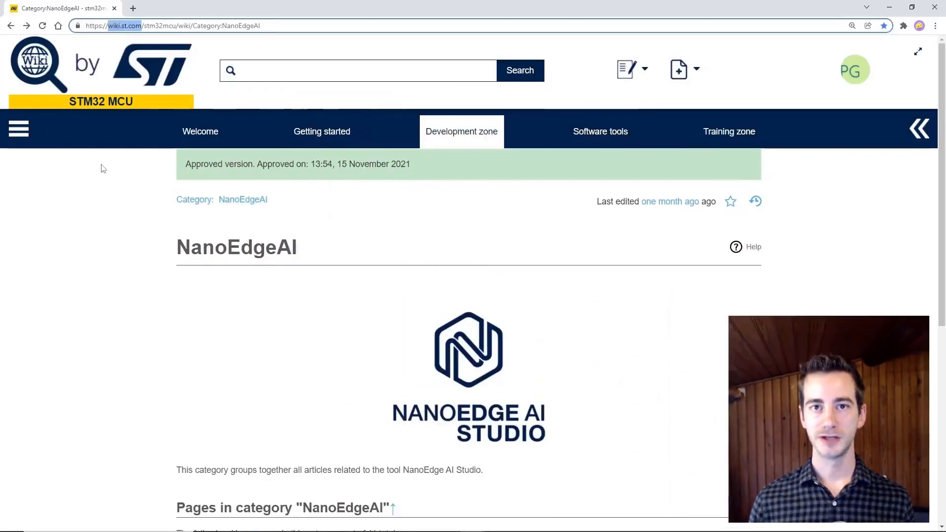
Switch to the browser, open the AI:NanoEdge AI Studio article from the ST wiki's NanoEdgeAI category and look through its contents list.
scroll(197, 310, down, 4)
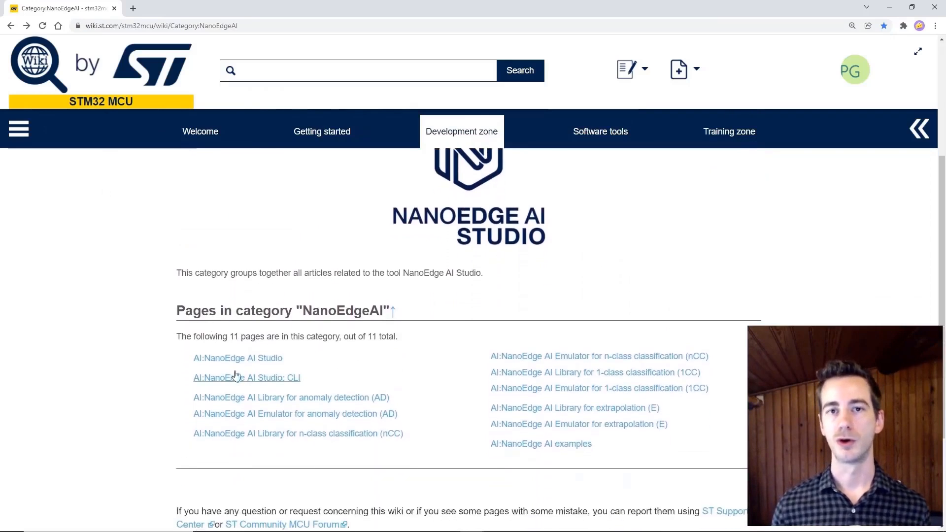
click(242, 359)
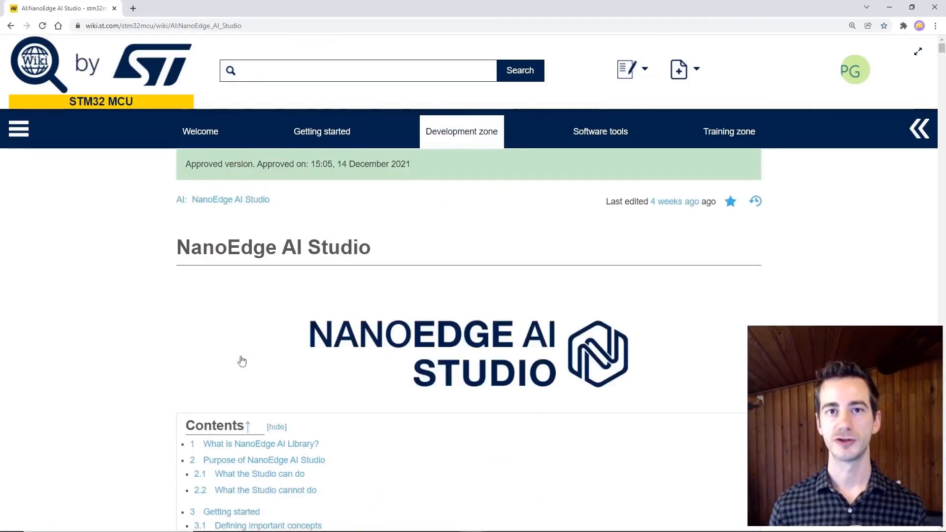
scroll(242, 360, down, 2)
scroll(242, 361, down, 1)
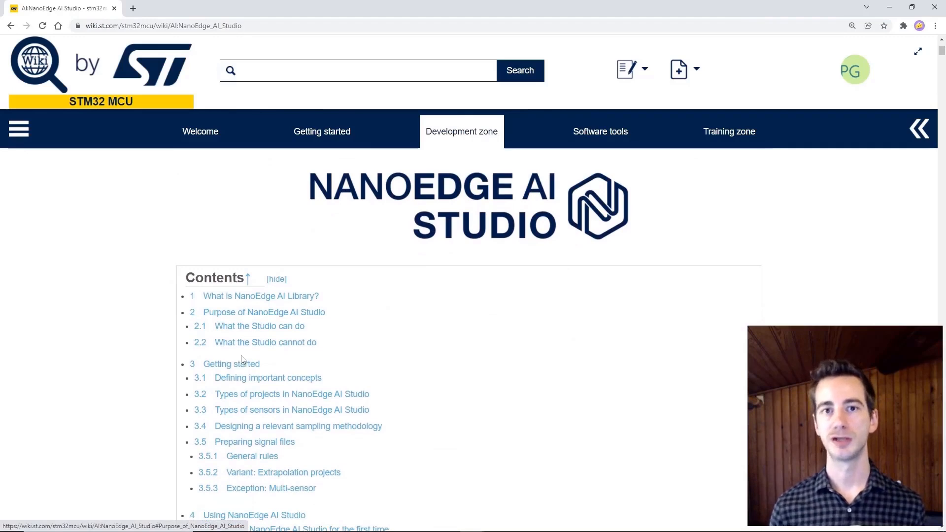